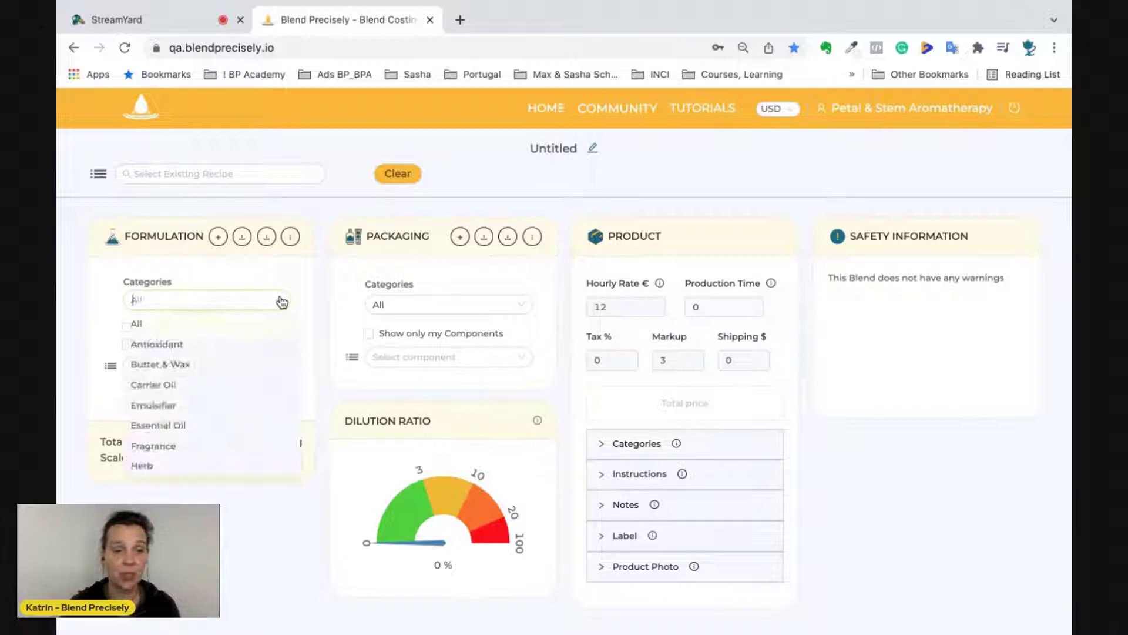
scroll(234, 406, "down", 1)
scroll(234, 406, "down", 2)
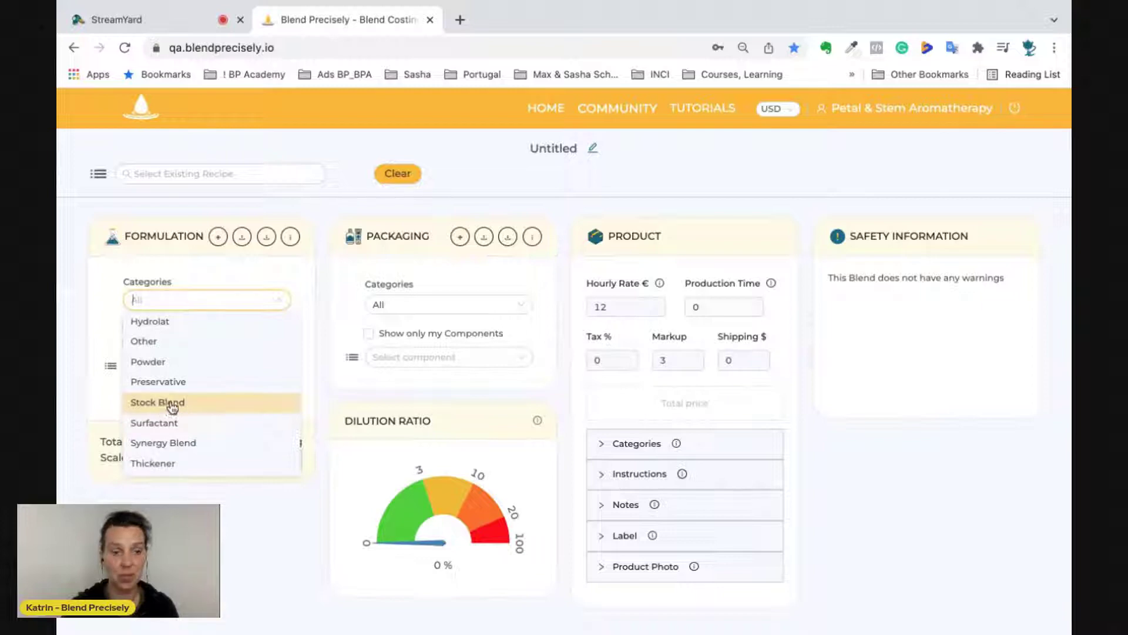
left_click(274, 517)
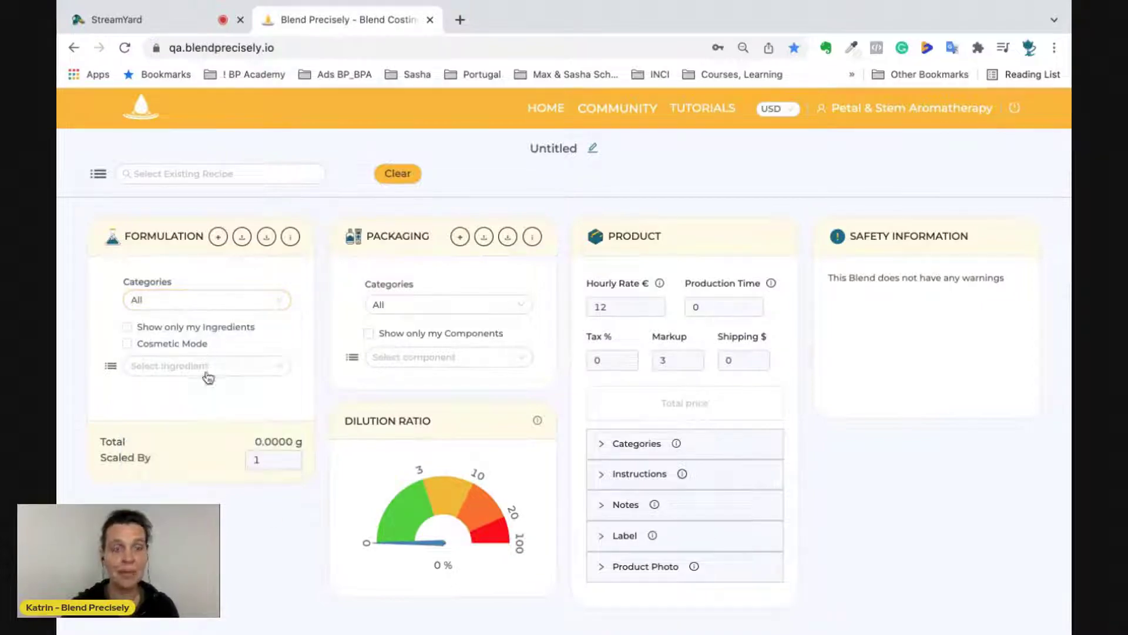
Add the second plain Patchouli essential oil entry (Pogostemon cablin, Pogostemon patchouly) to the formulation
left_click(212, 367)
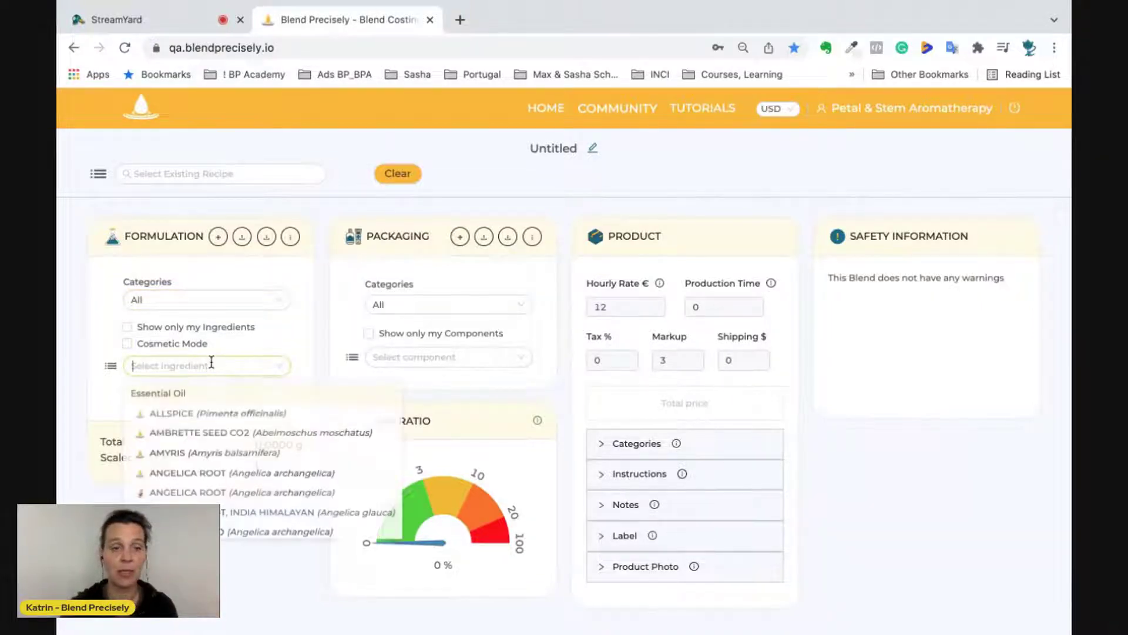
type("patc")
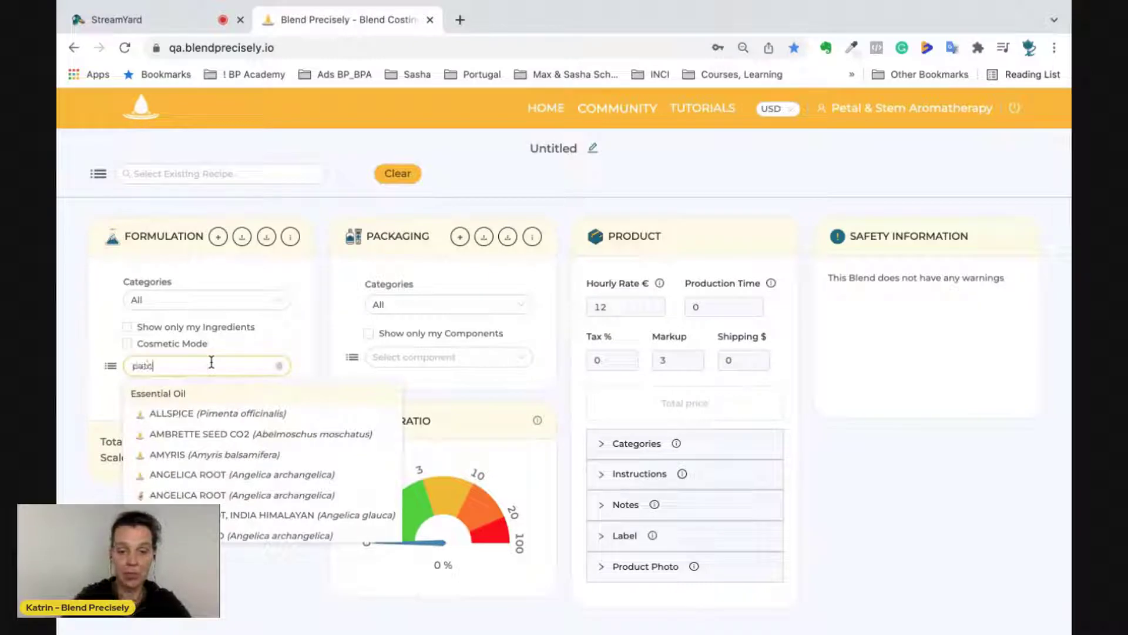
type("houli")
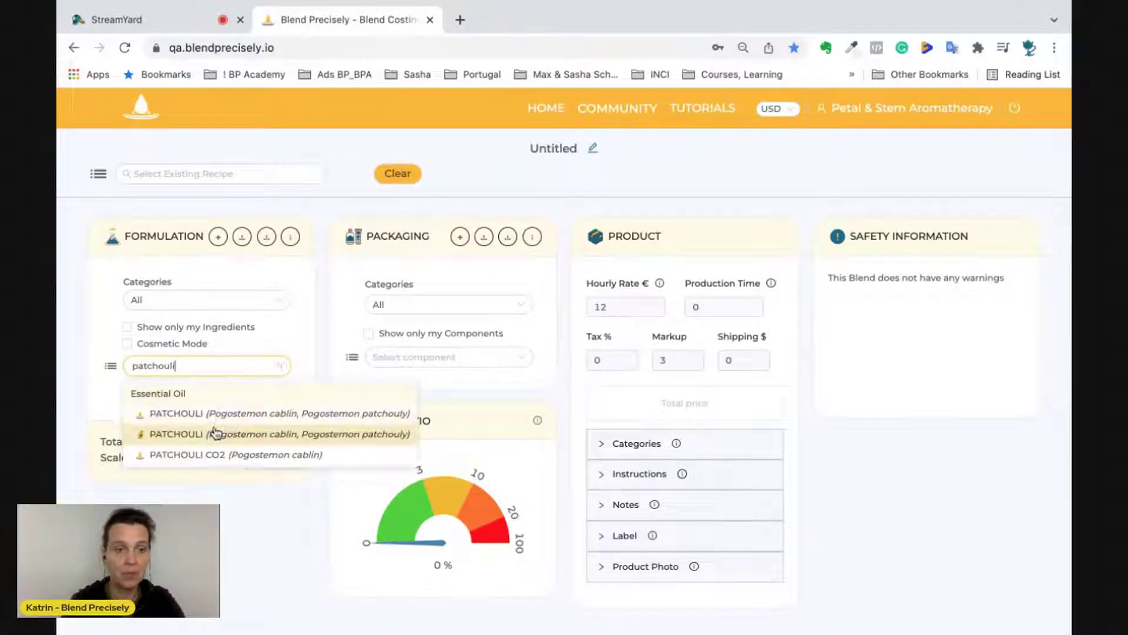
left_click(214, 433)
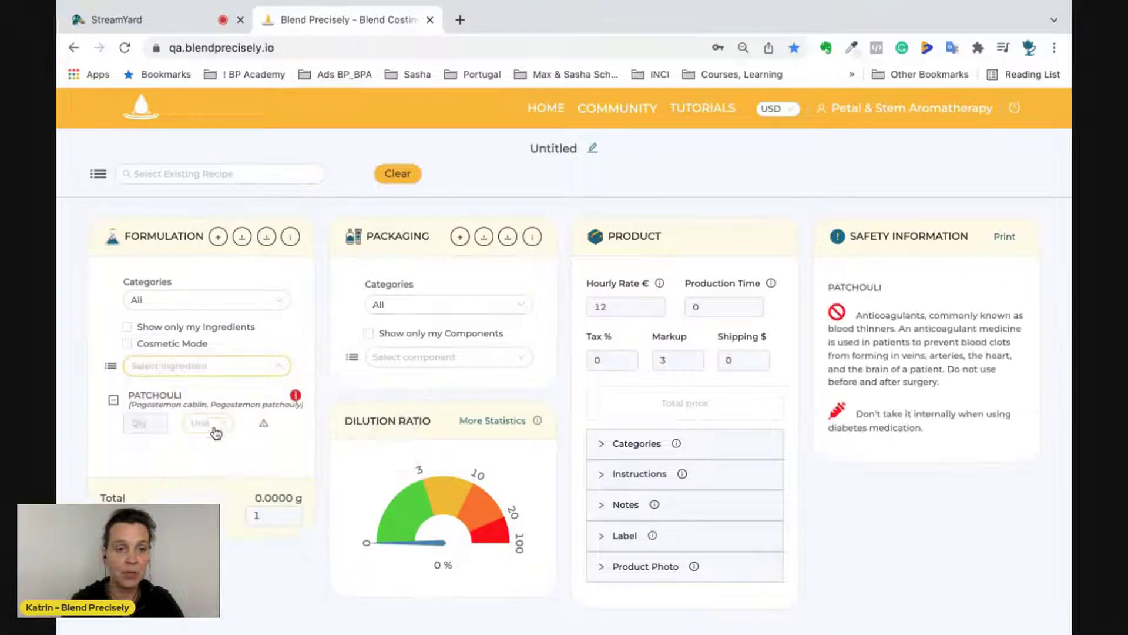
Add Lavender (Lavandula angustifolia) essential oil to the formulation, using the entry listed just below Lavandula vera
left_click(189, 368)
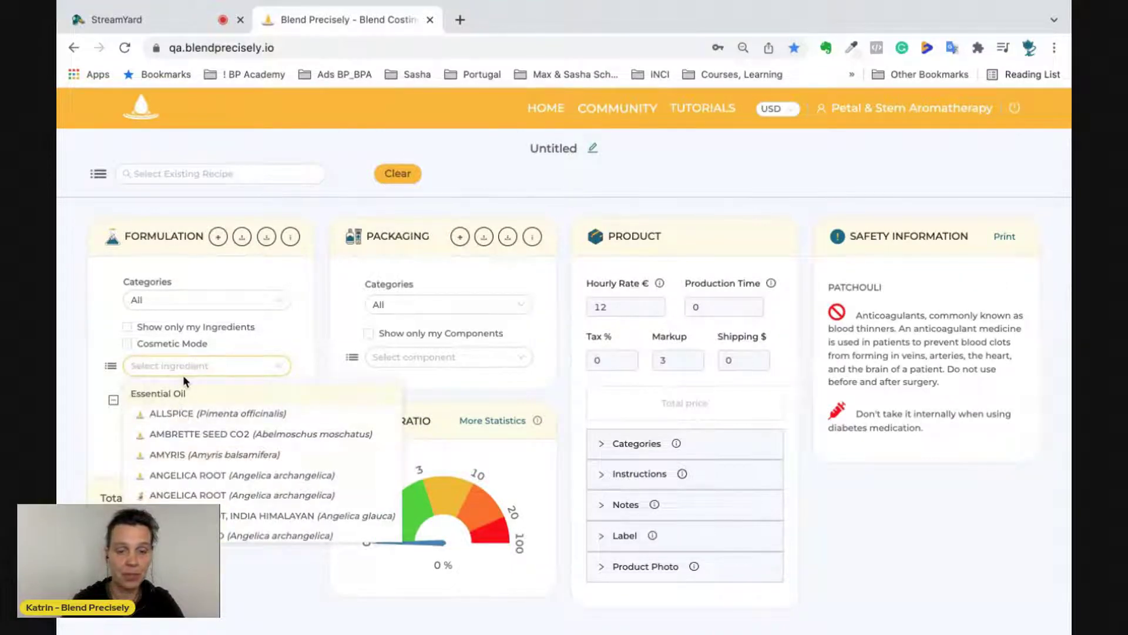
type("lavender")
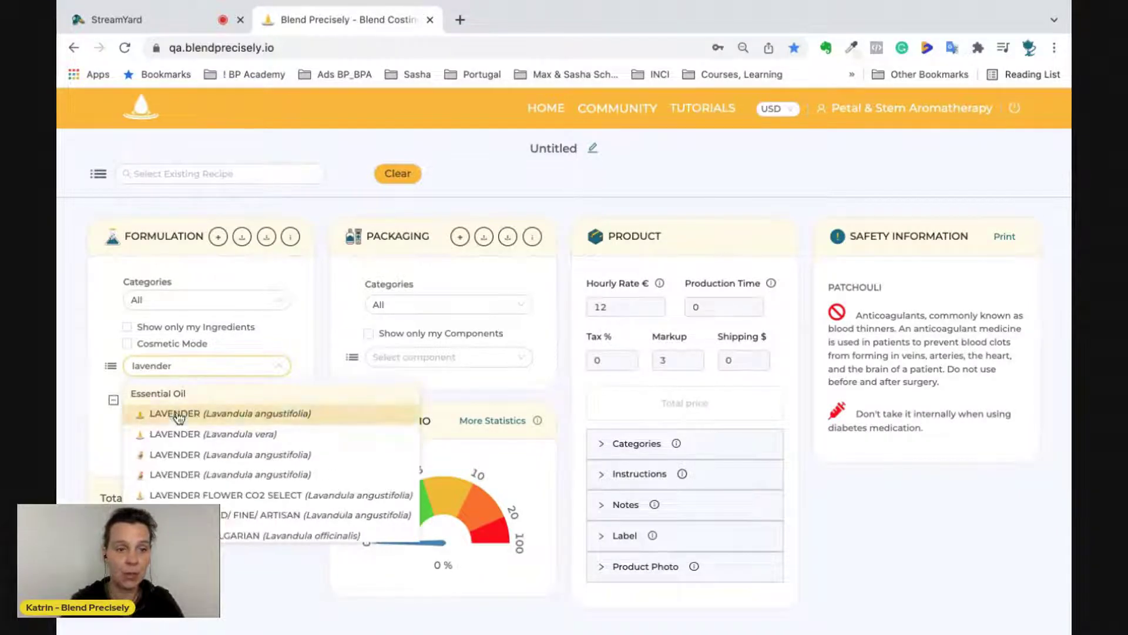
left_click(174, 455)
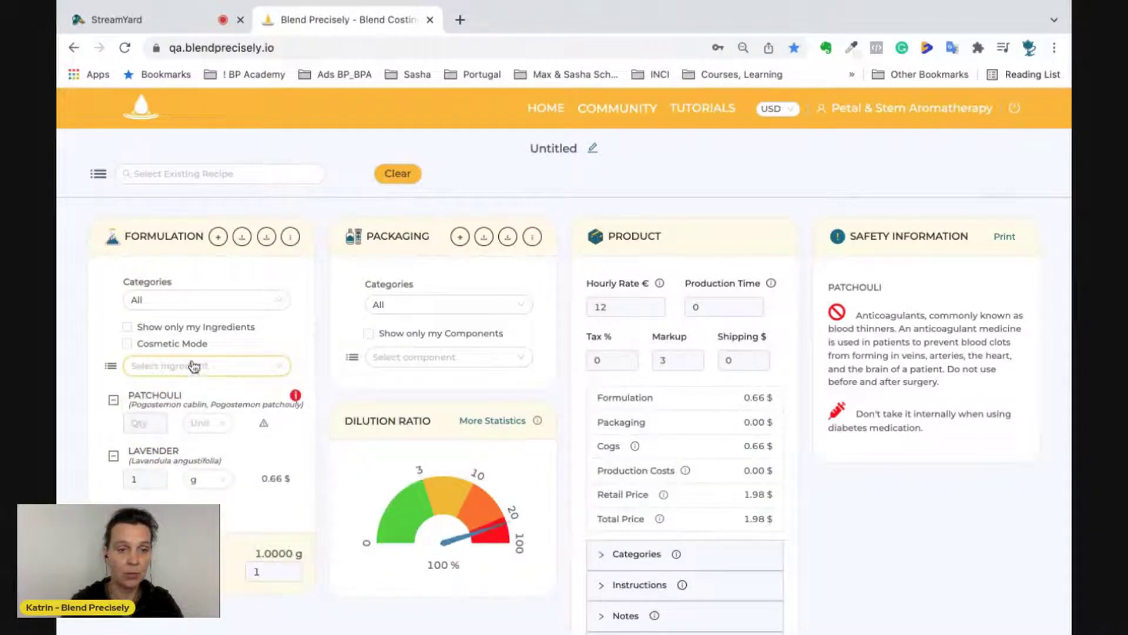
Find Lemongrass (Cymbopogon flexuosus) among the essential oils and add it to the formulation
left_click(192, 362)
type("lem")
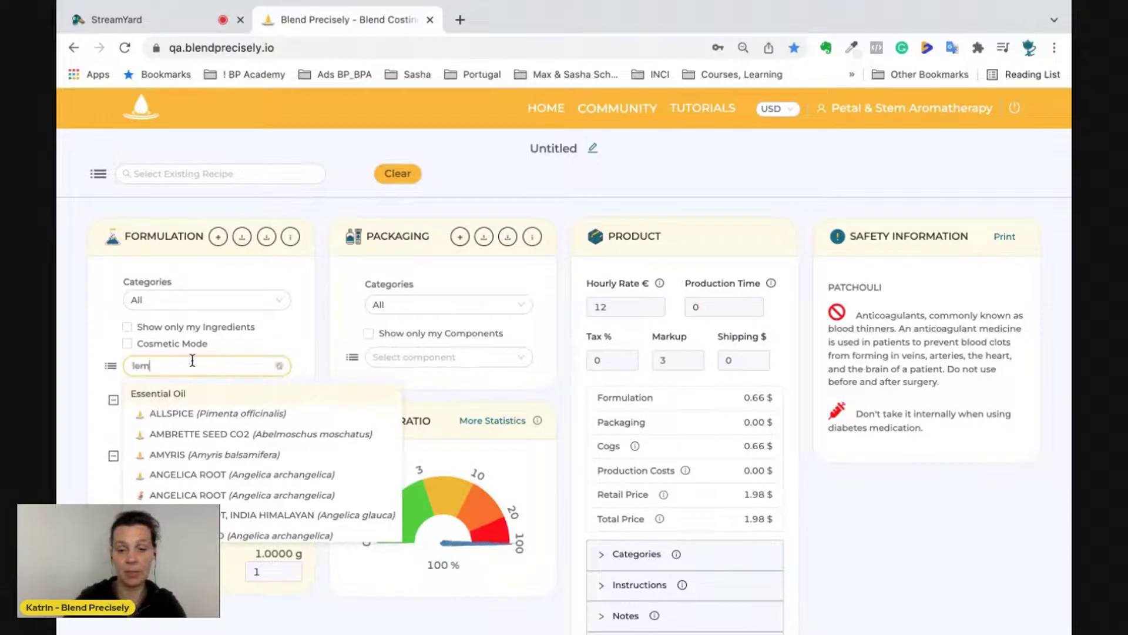
type("ongrass")
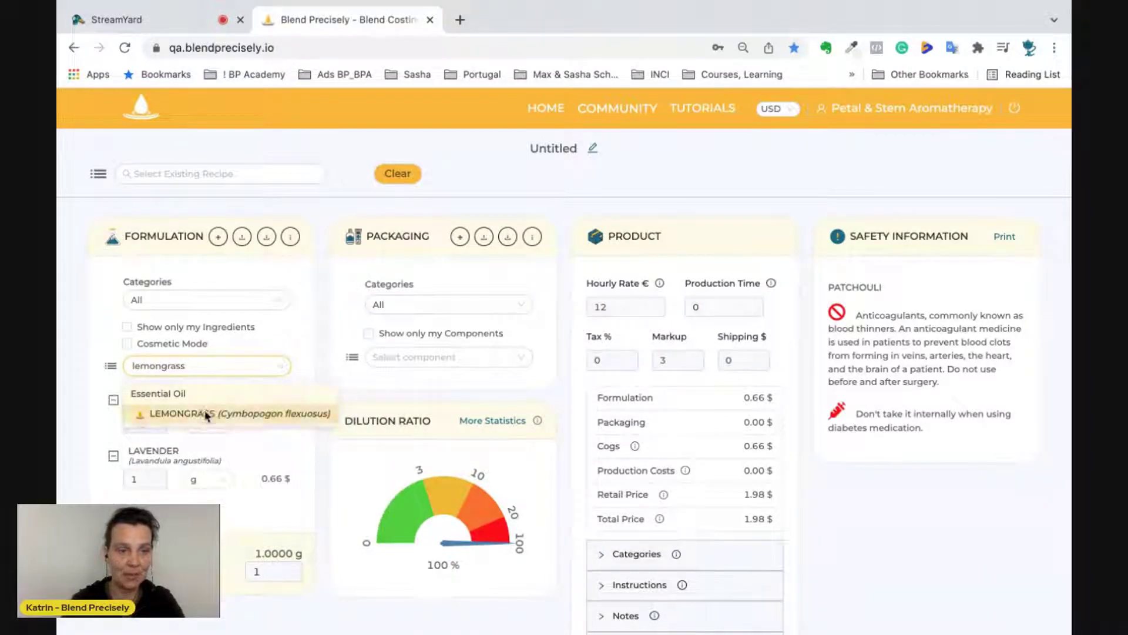
left_click(132, 414)
Set the patchouli quantity to 5 with grams as its unit
left_click(147, 424)
type("13")
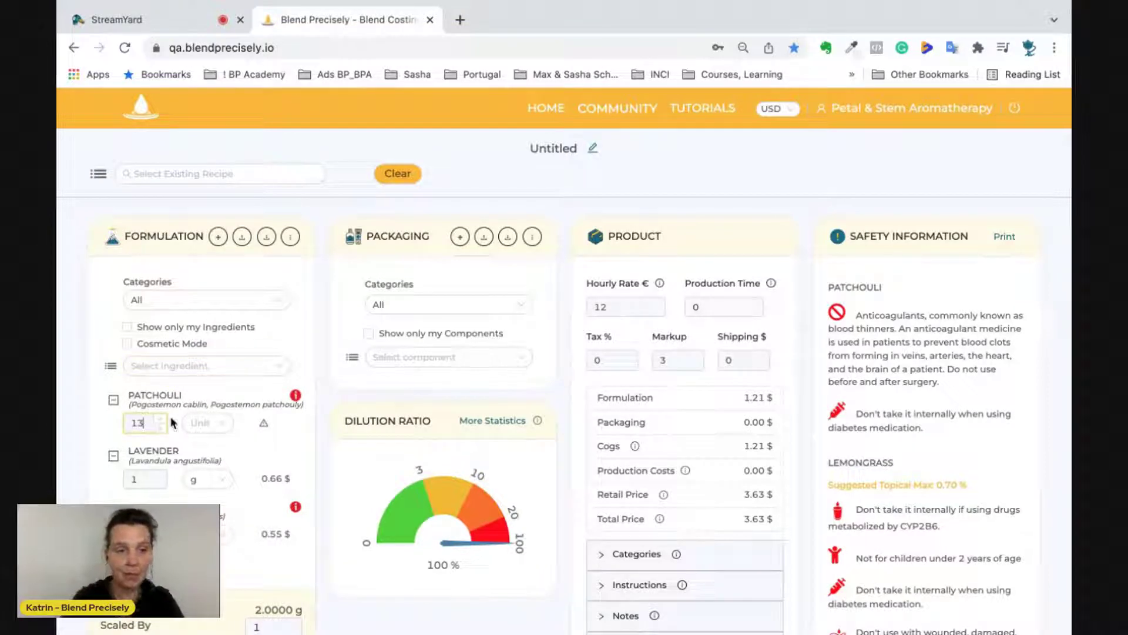
key("BackSpace")
type("5")
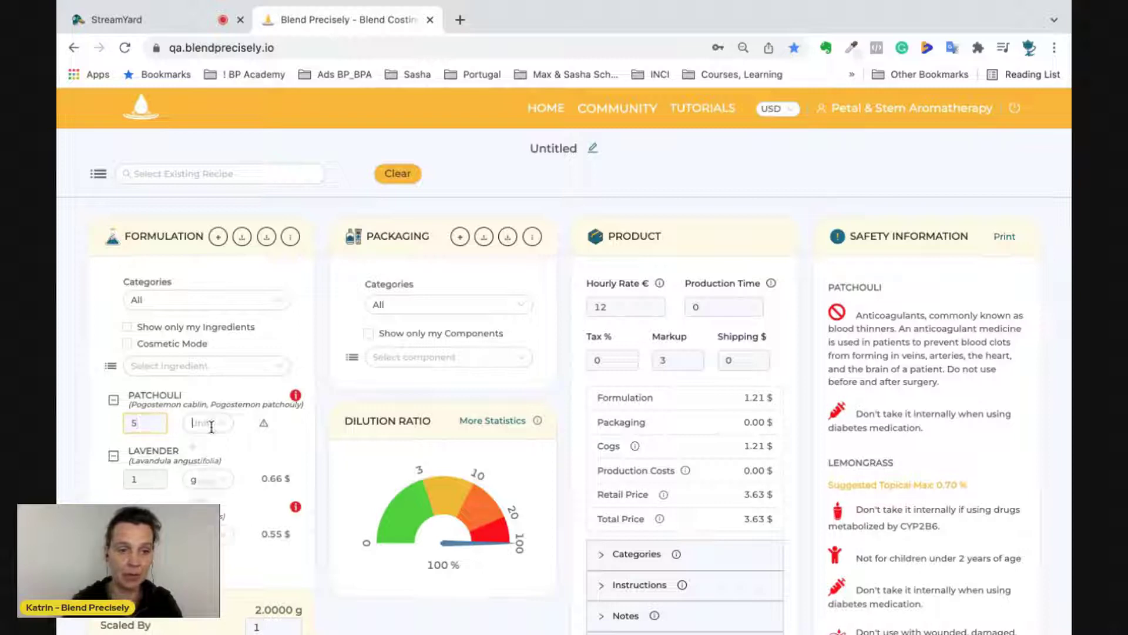
left_click(208, 423)
left_click(207, 448)
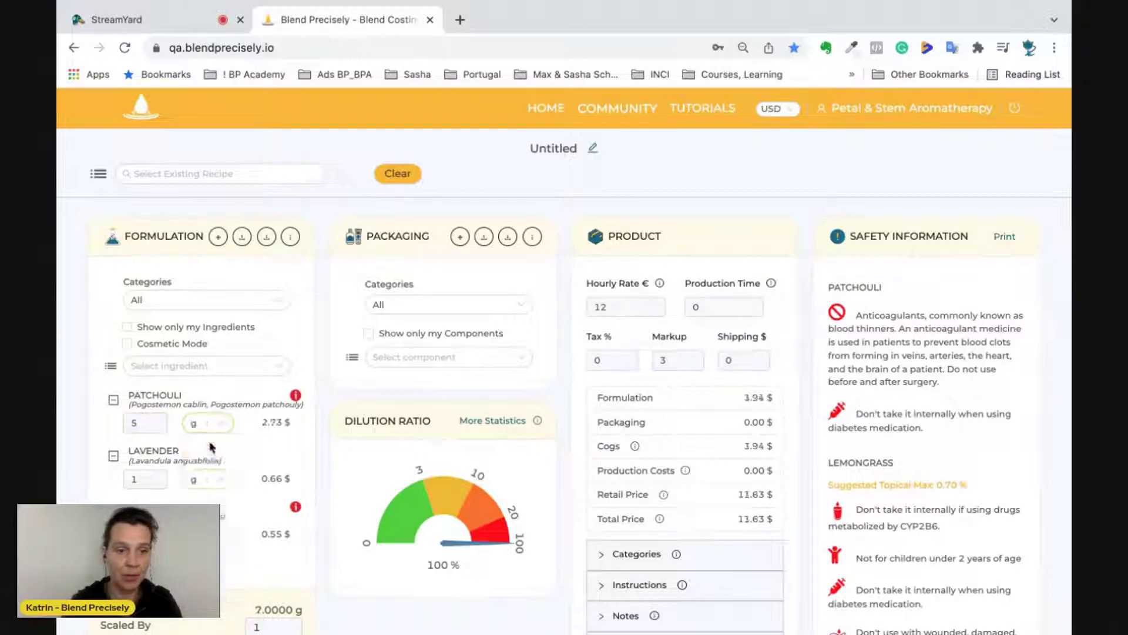
Set the lavender and lemongrass quantities to 5 g each in the formulation
left_click(144, 477)
key("BackSpace")
type("5")
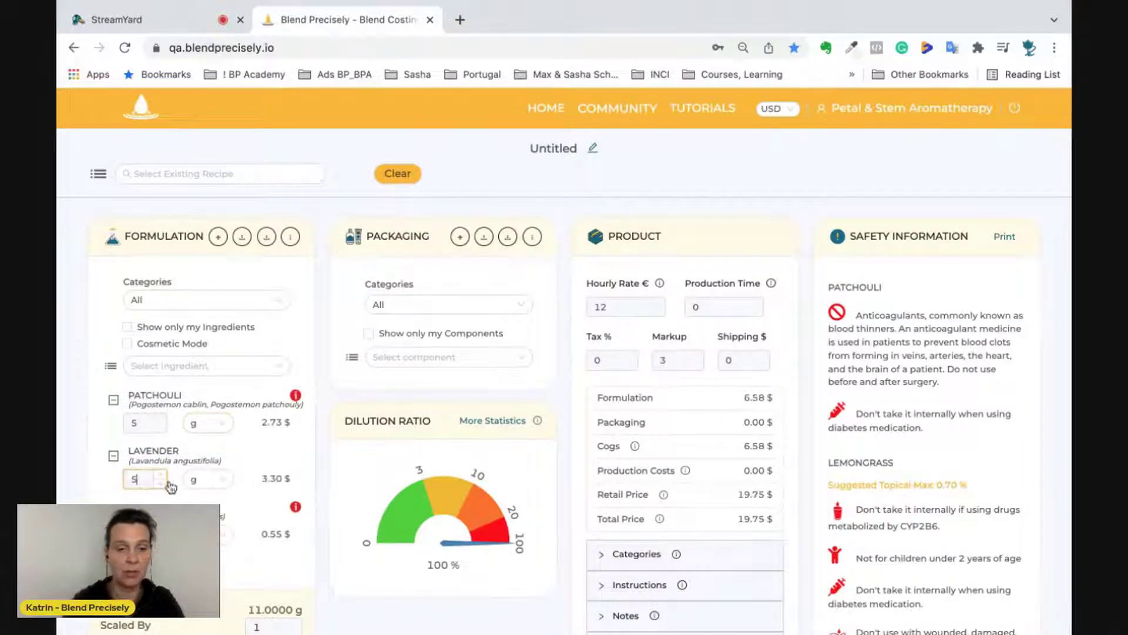
left_click(144, 534)
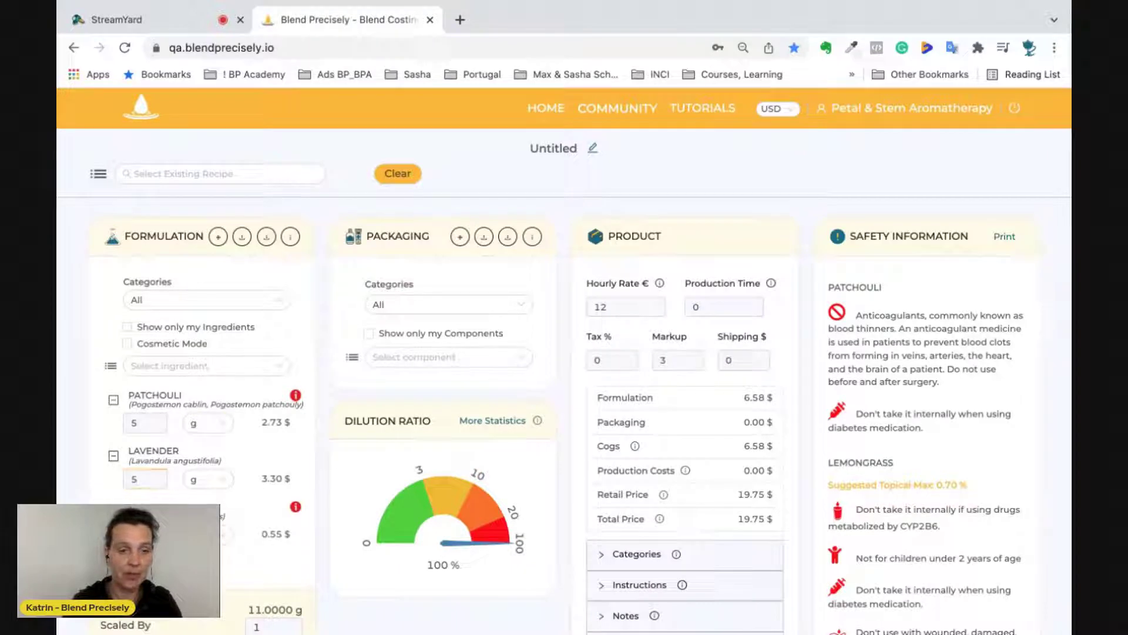
key("BackSpace")
type("5")
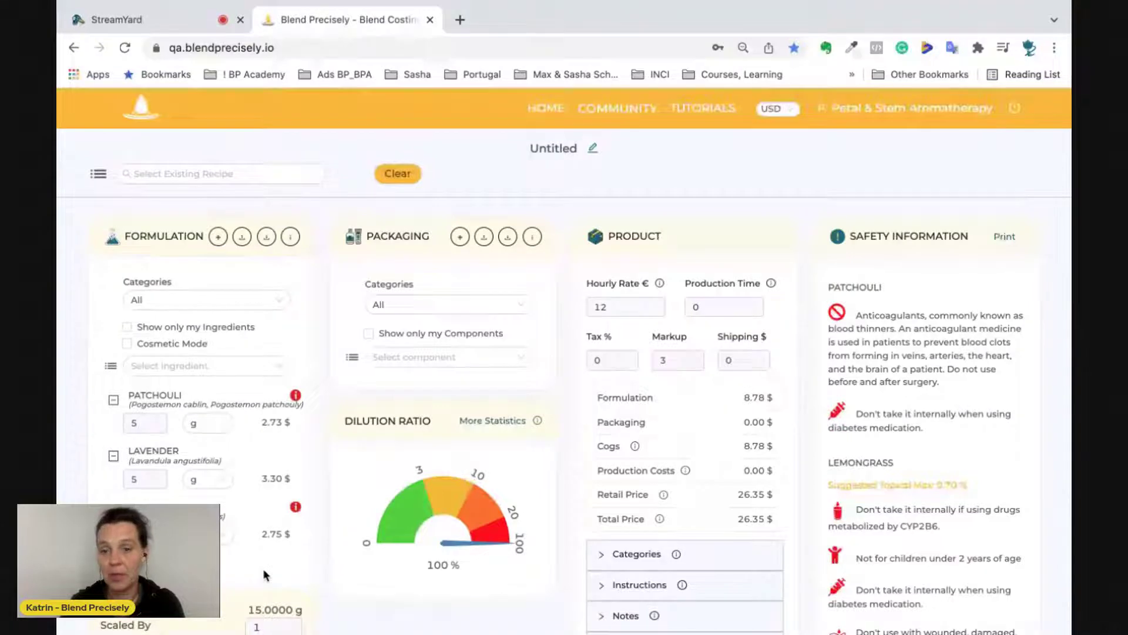
Add the Amber Bottle (15ml) container as the packaging component for the blend
scroll(864, 516, "down", 2)
scroll(864, 516, "down", 1)
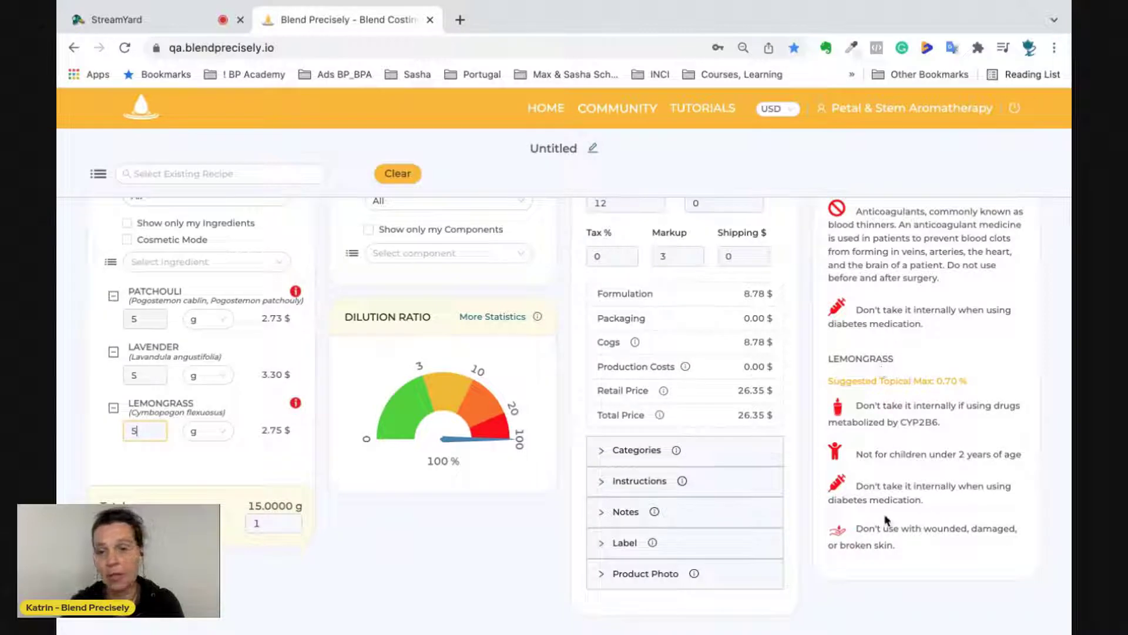
scroll(881, 375, "up", 3)
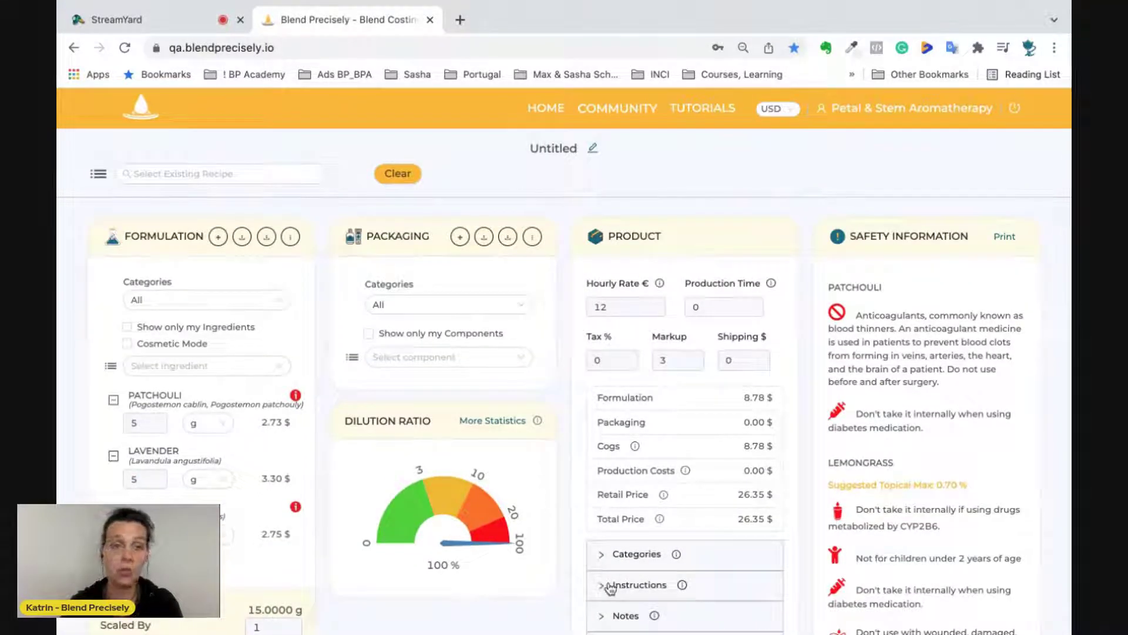
left_click(432, 355)
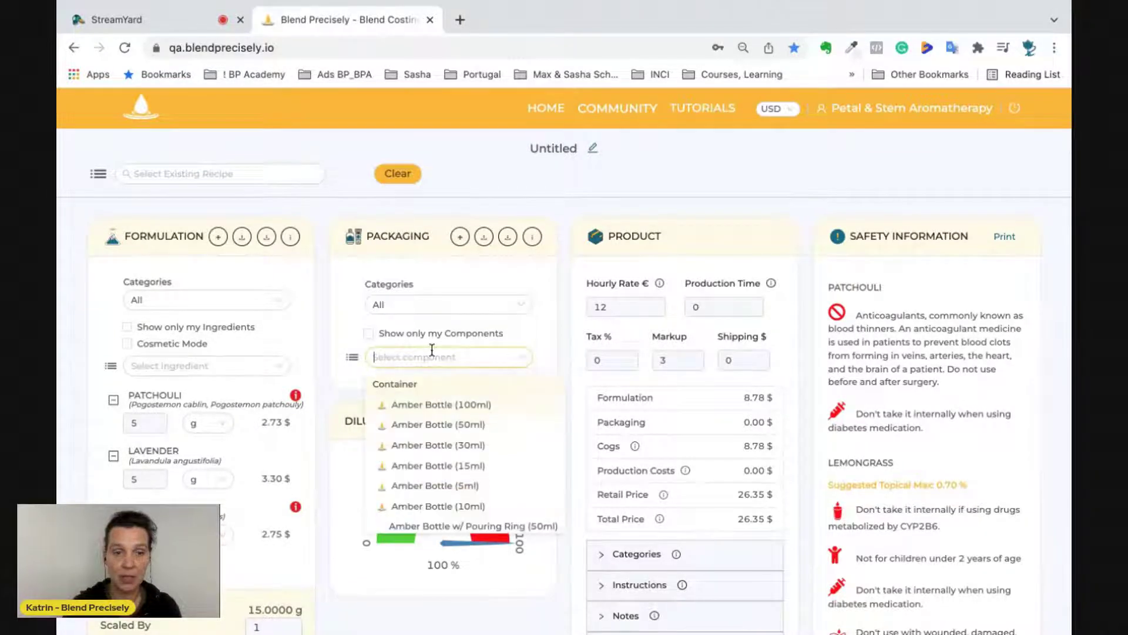
left_click(443, 466)
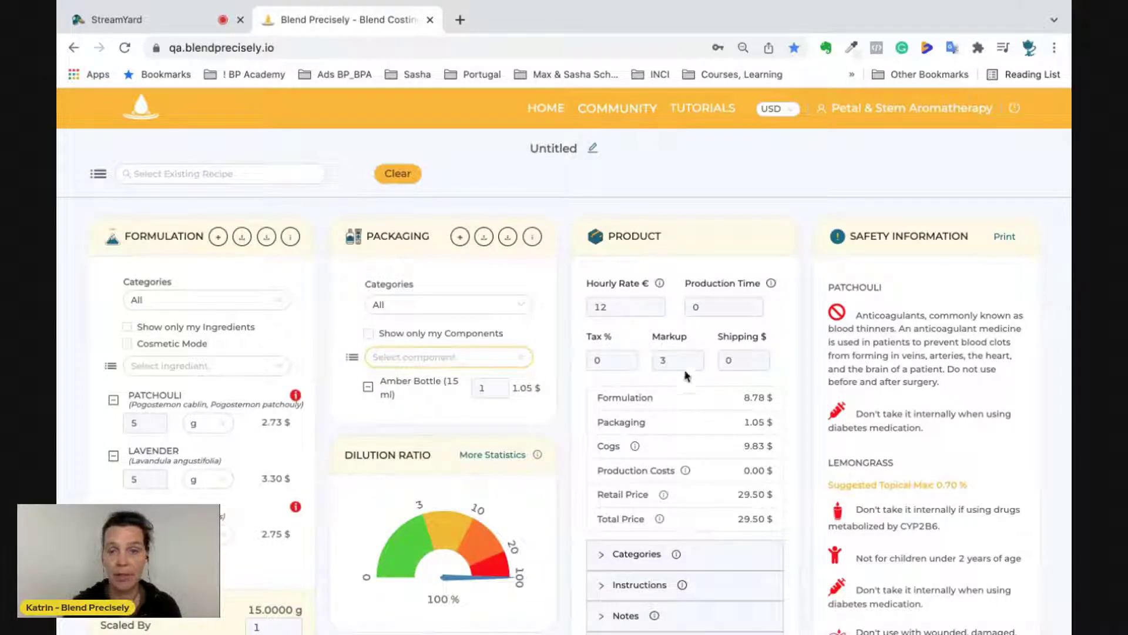
Set the product's markup to 0
left_click(677, 352)
key("BackSpace")
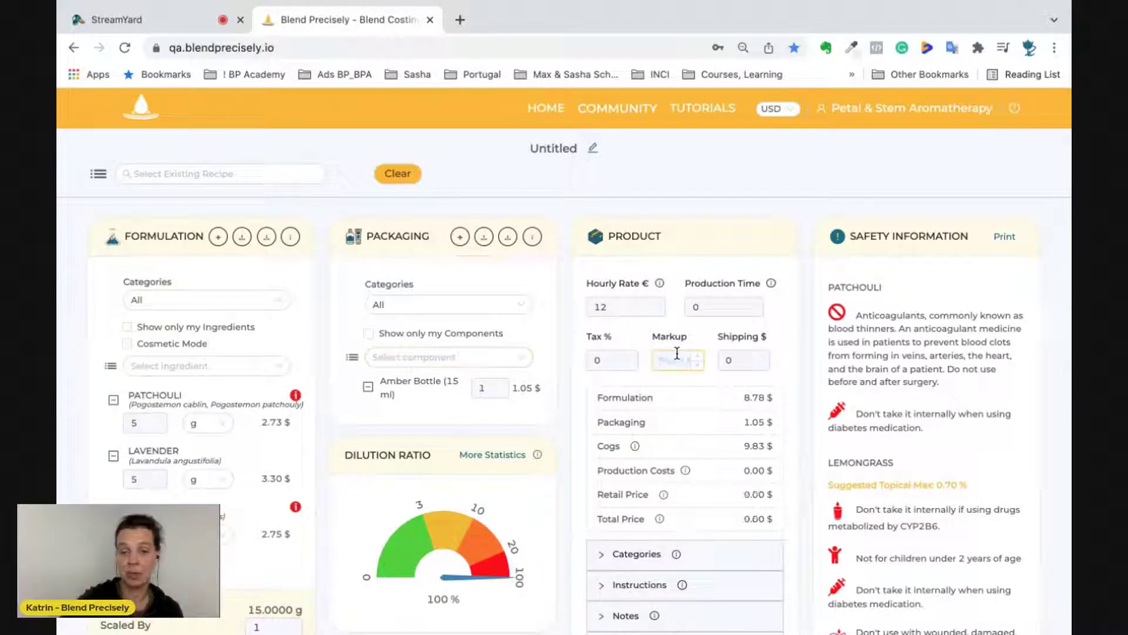
type("1")
key("BackSpace")
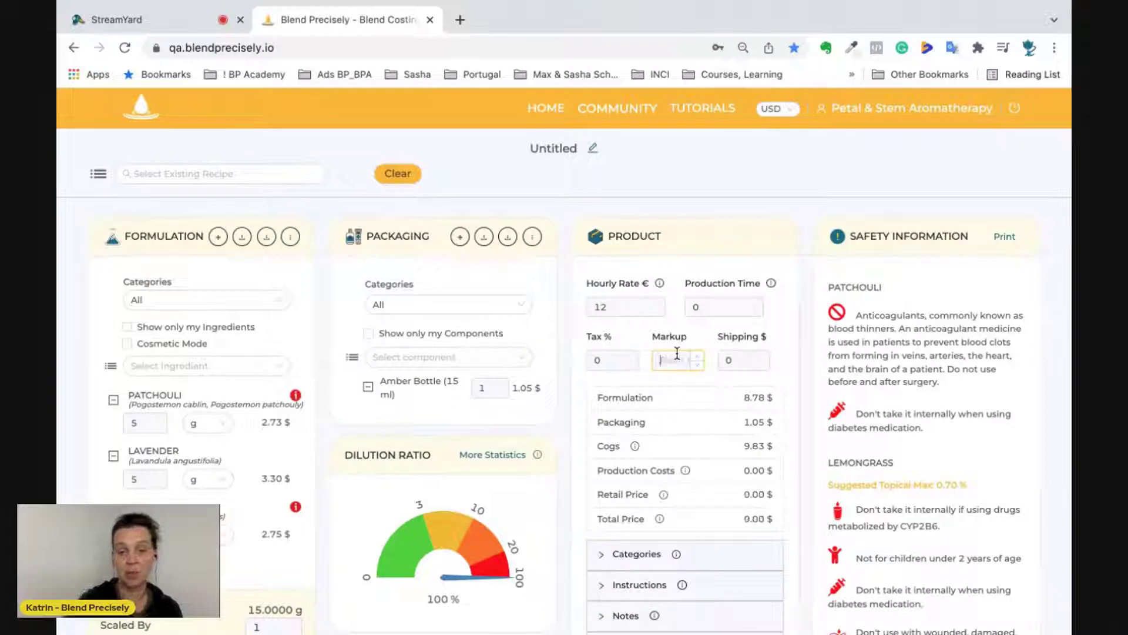
type("0")
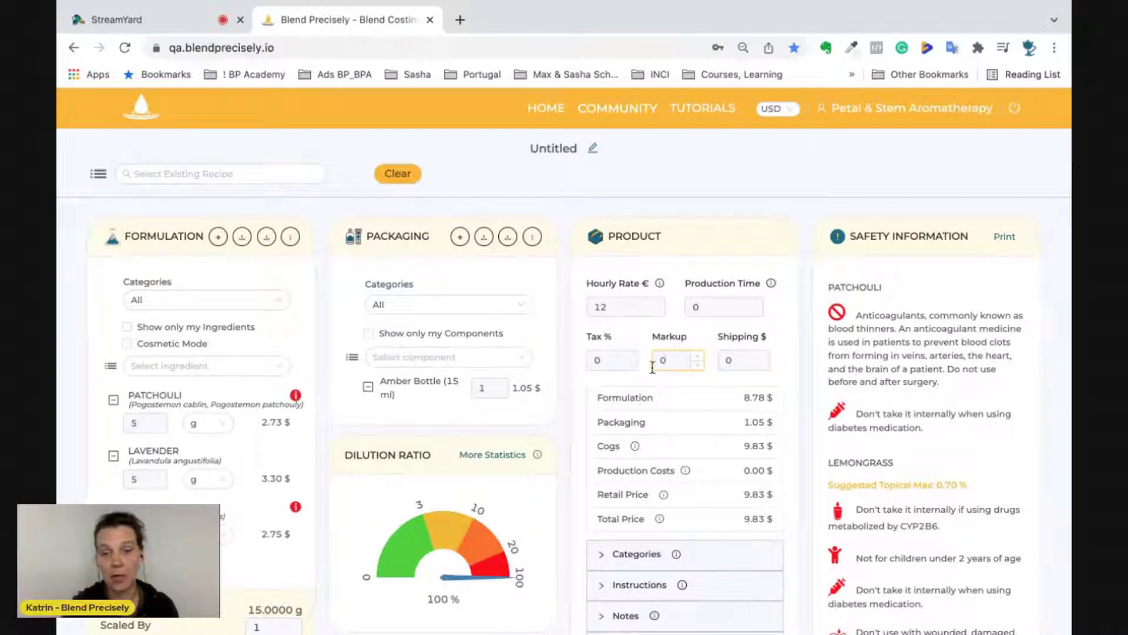
Examine the product's cost breakdown, especially the production costs and the cost of goods (Cogs)
scroll(723, 424, "down", 1)
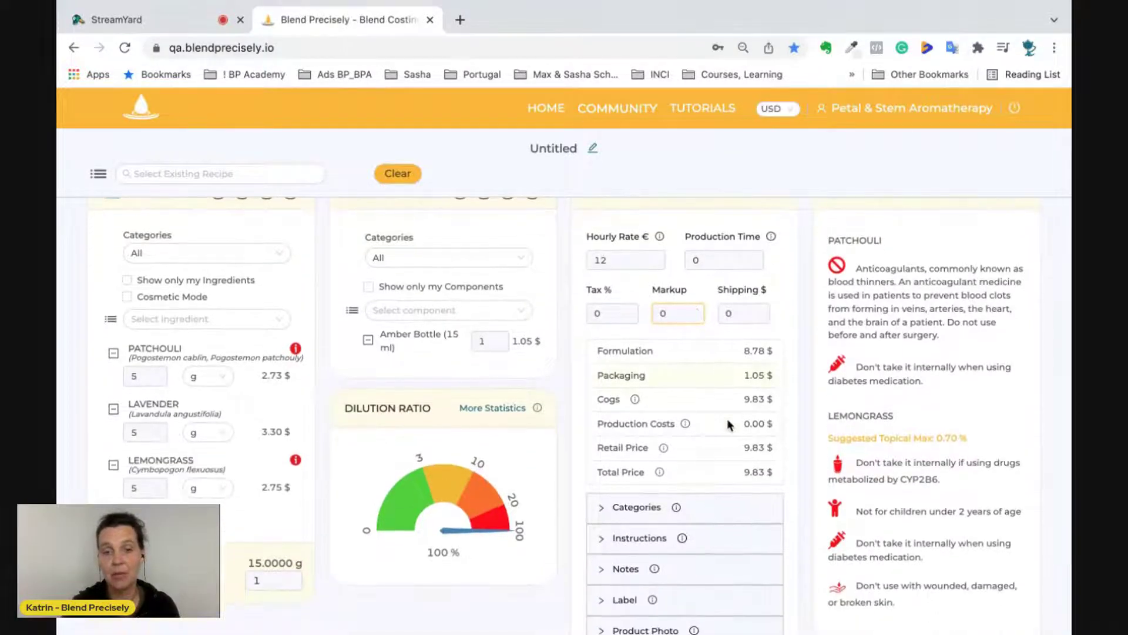
mouse_move(687, 424)
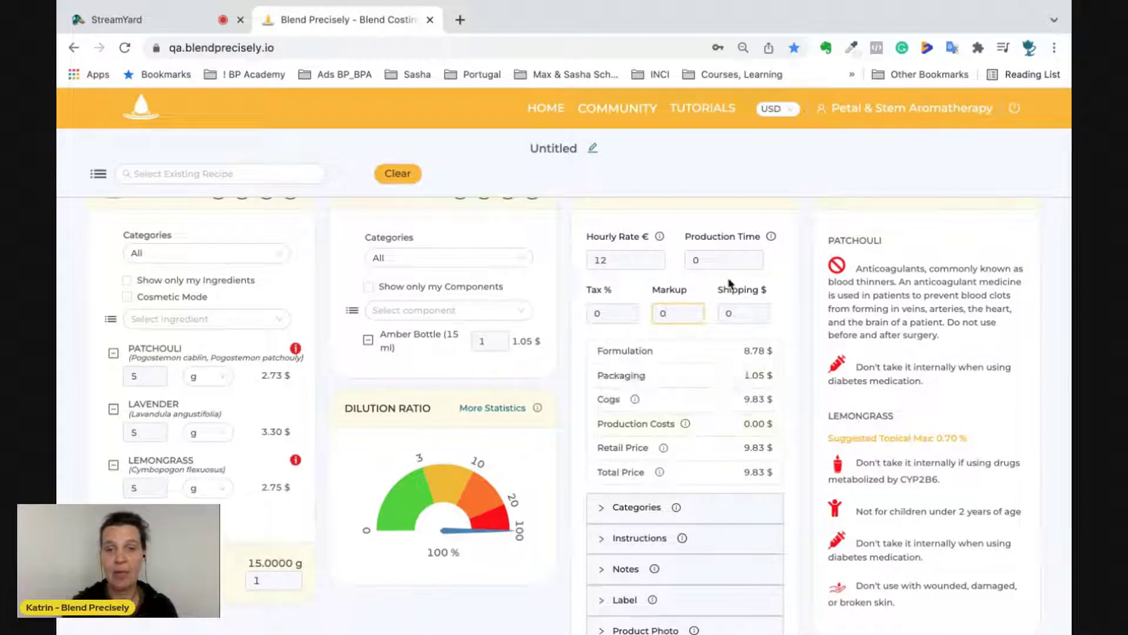
left_click(701, 325)
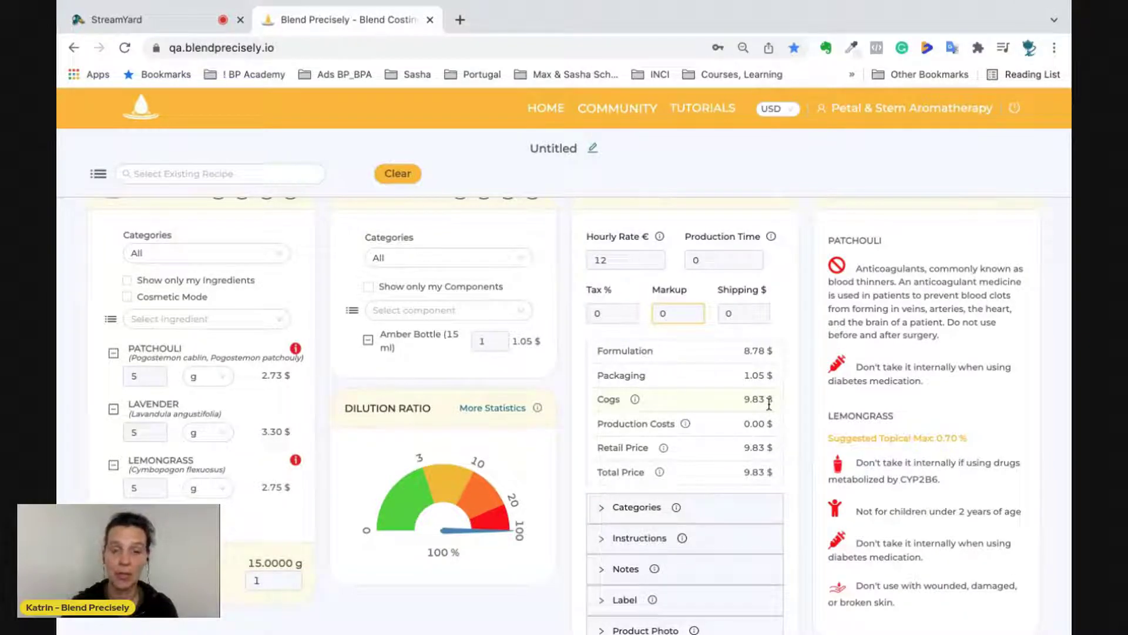
left_click_drag(740, 398, 773, 400)
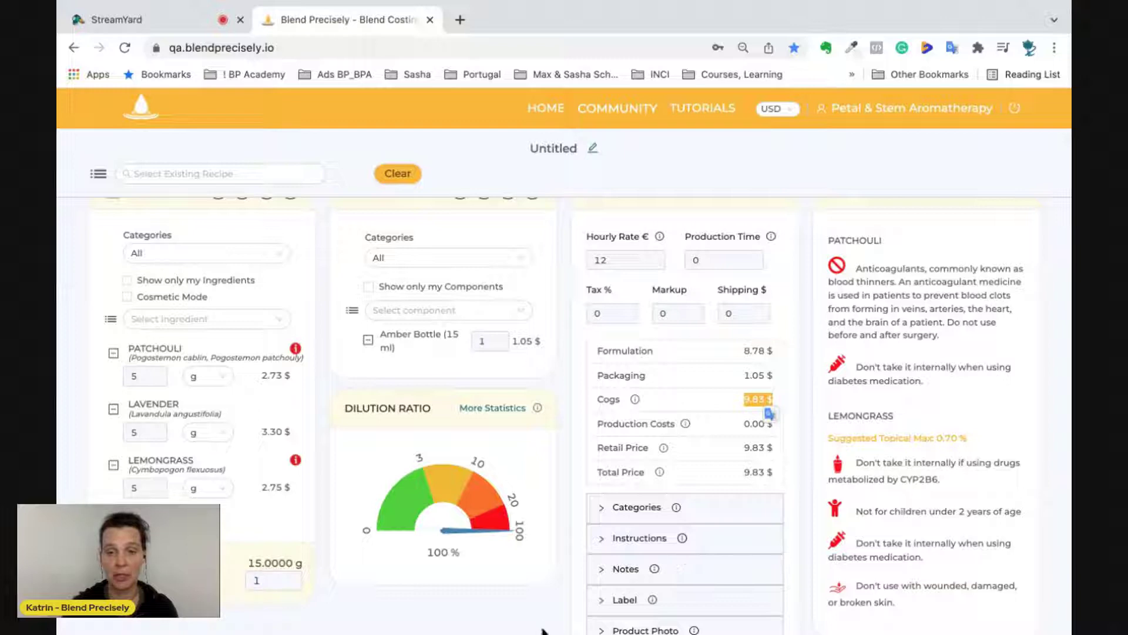
left_click(542, 595)
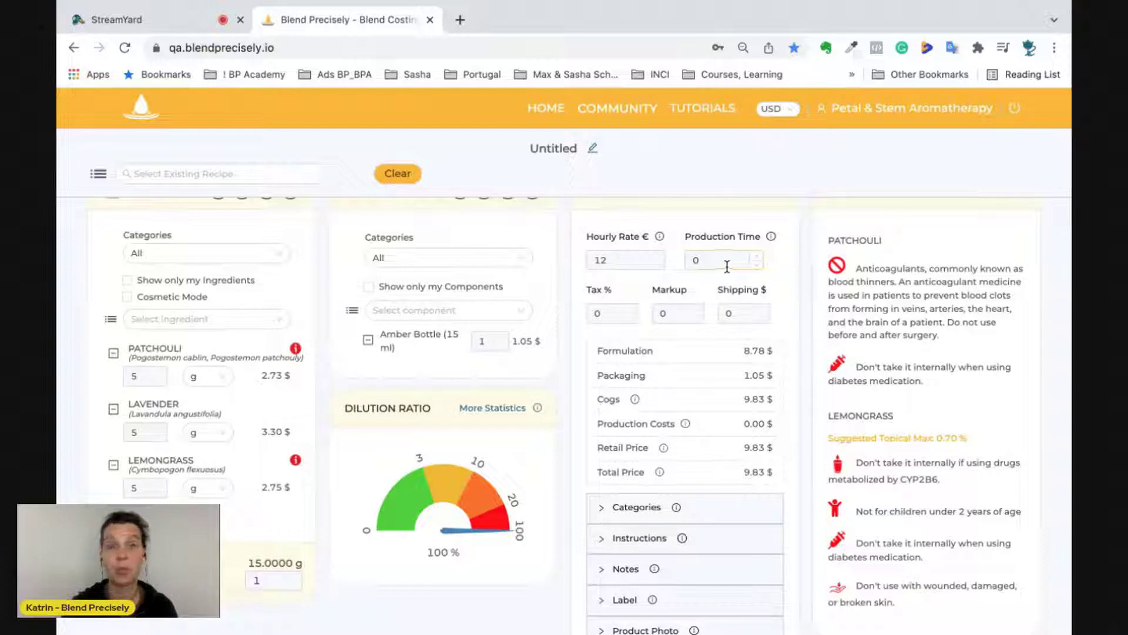
Name the recipe Stock Blend Wed2022 and save it as a stock blend
scroll(721, 381, "up", 1)
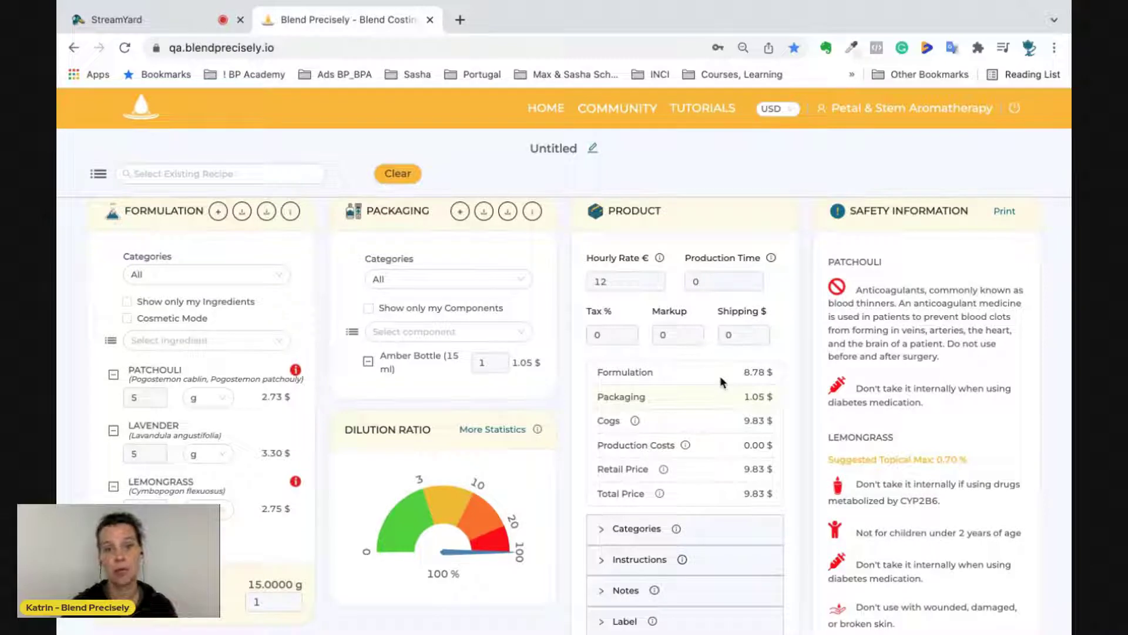
scroll(721, 376, "up", 1)
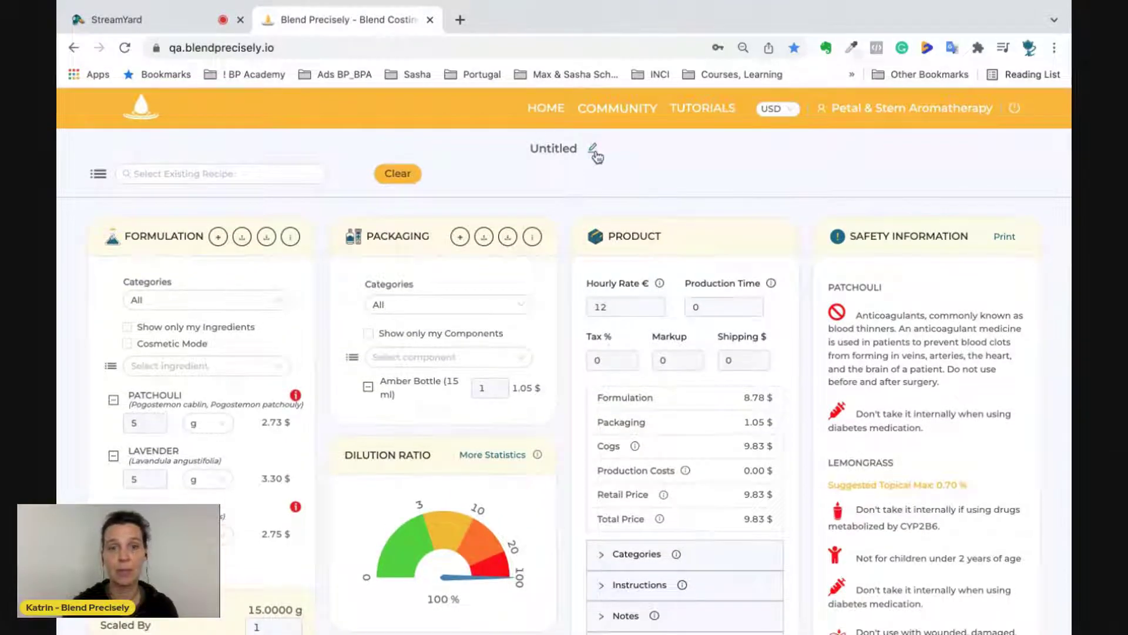
left_click(595, 152)
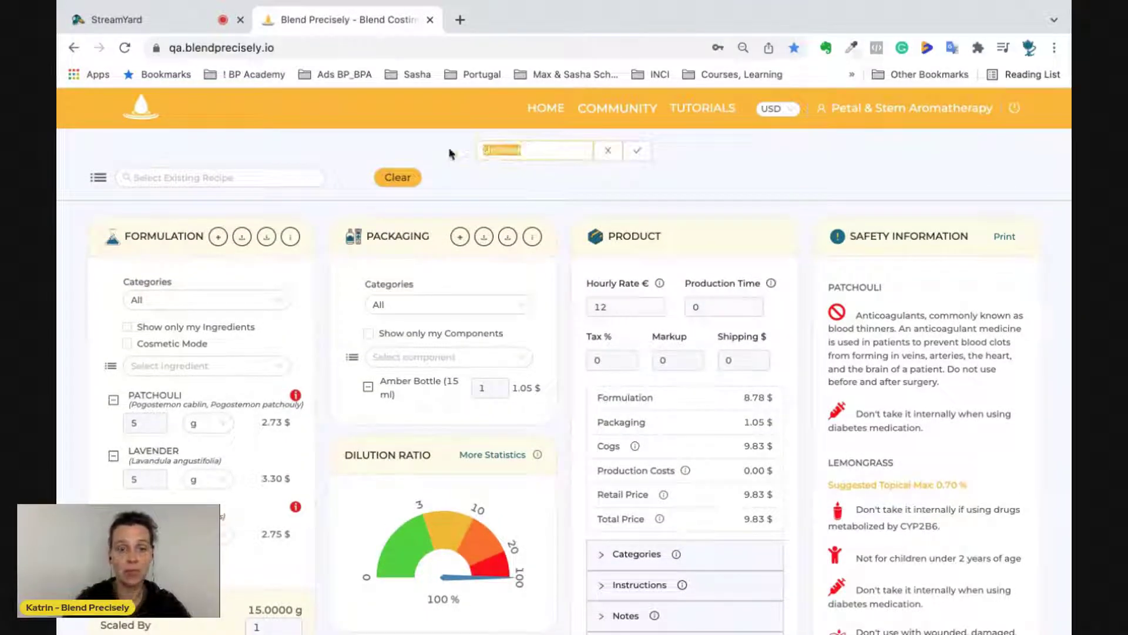
type("Sto")
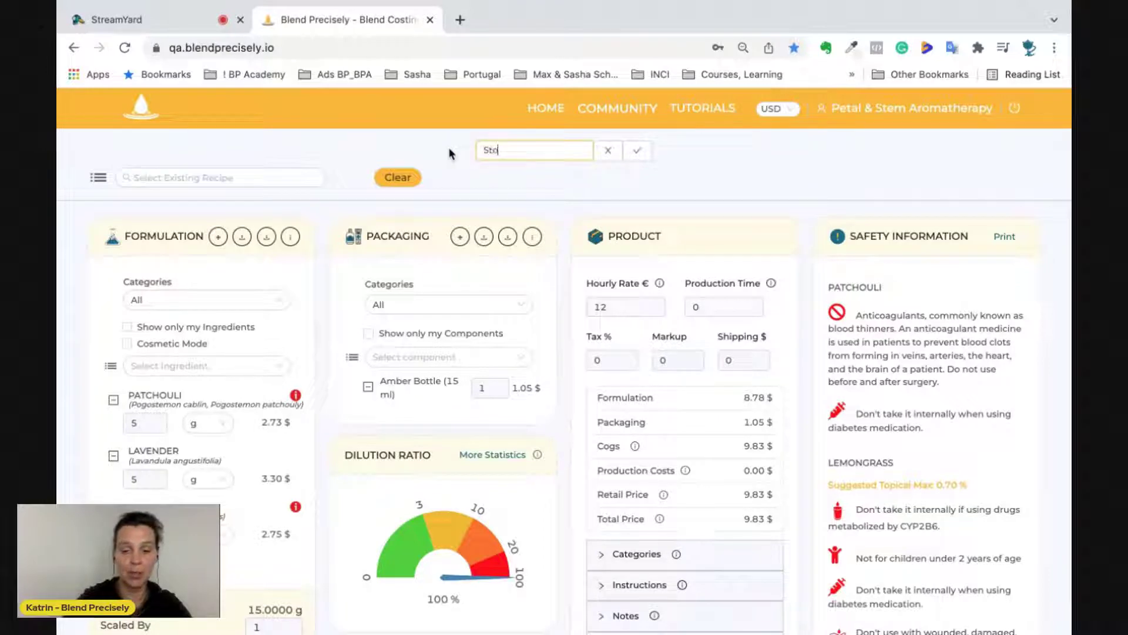
type("ck B")
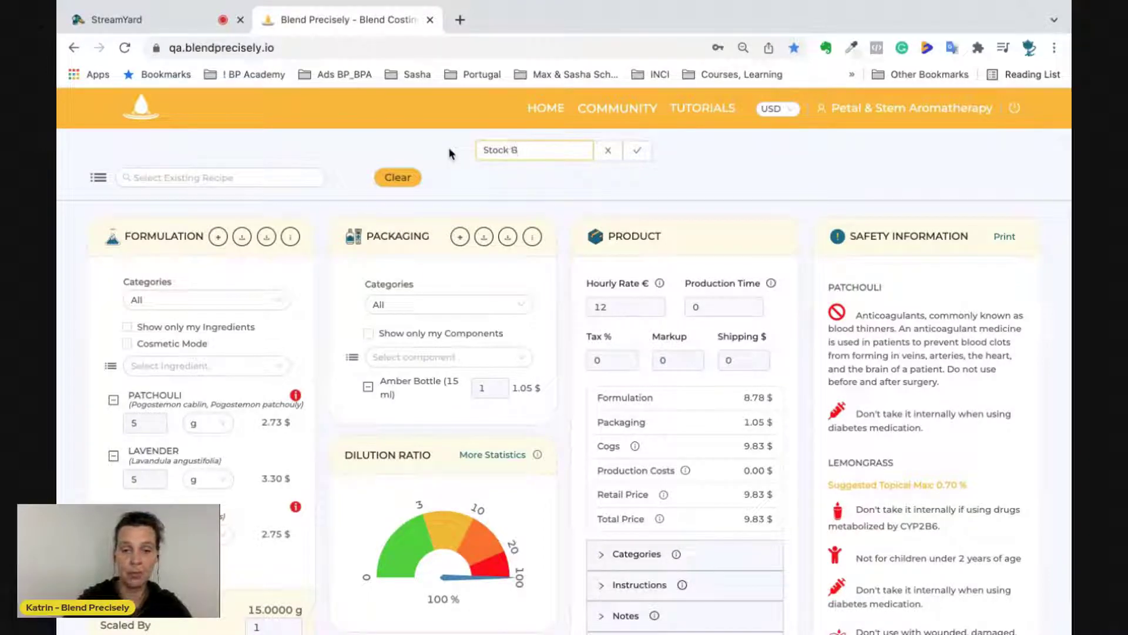
type("lend")
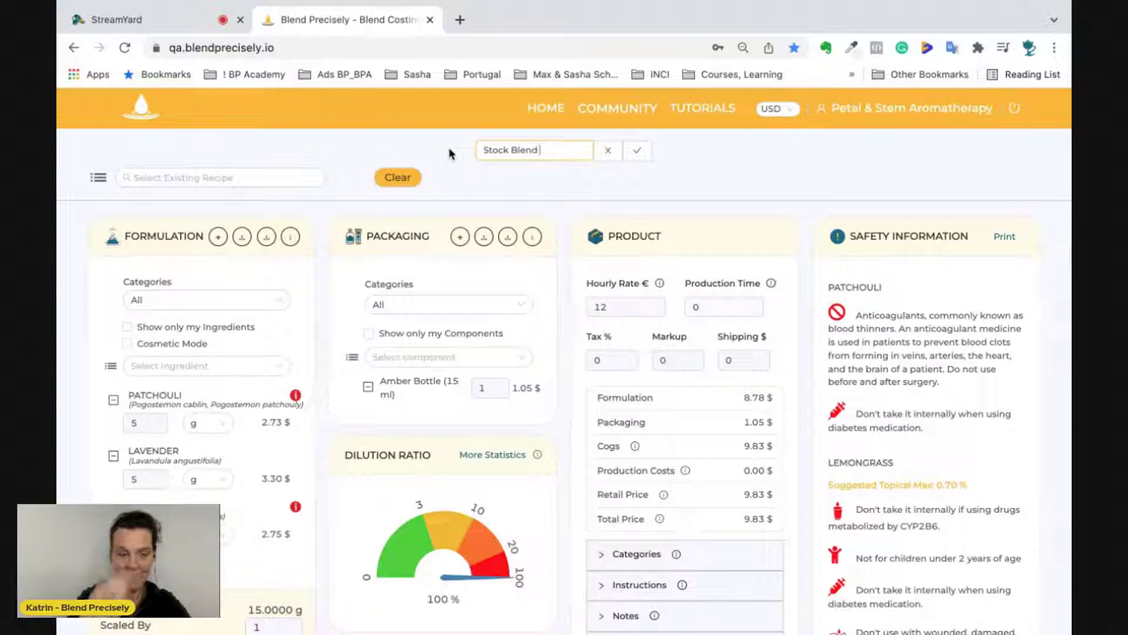
type(" Wed")
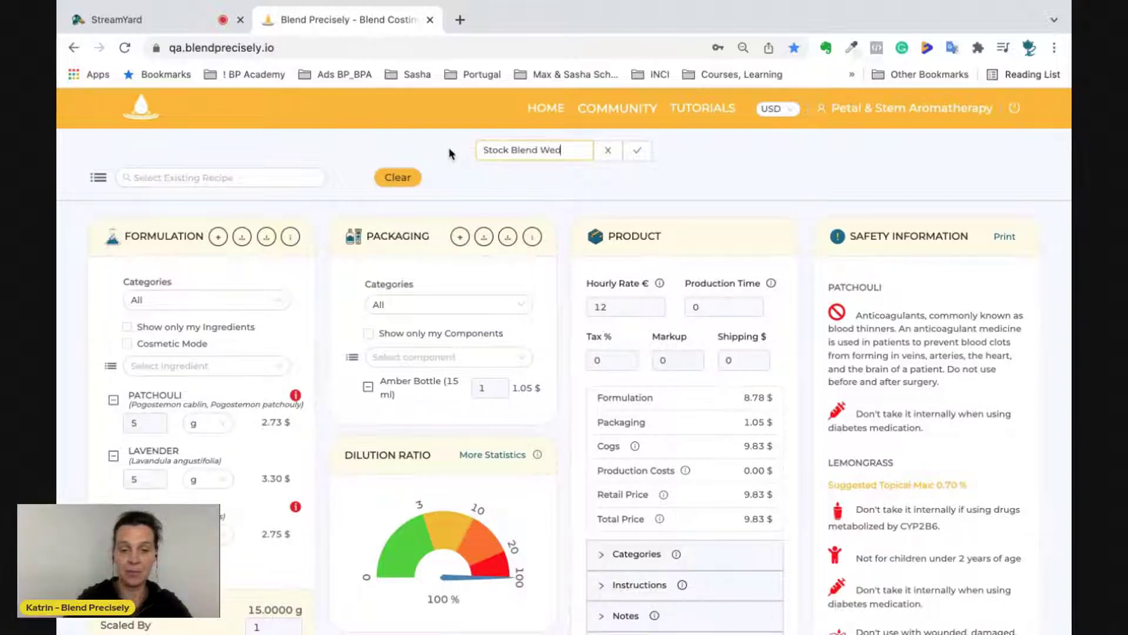
type("2022")
left_click(643, 154)
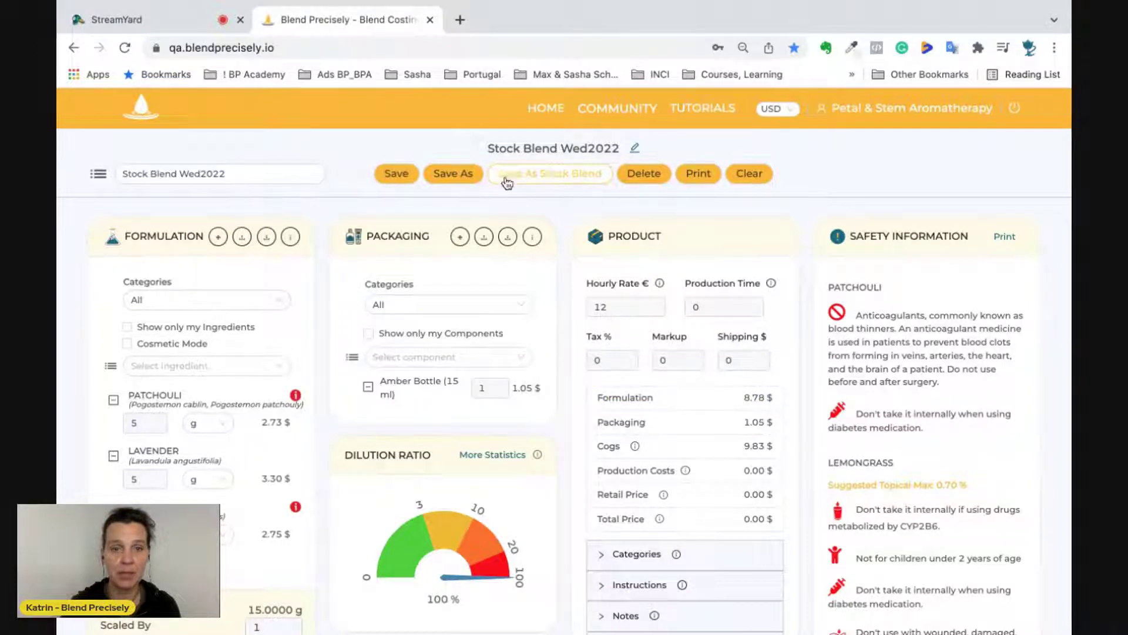
left_click(541, 176)
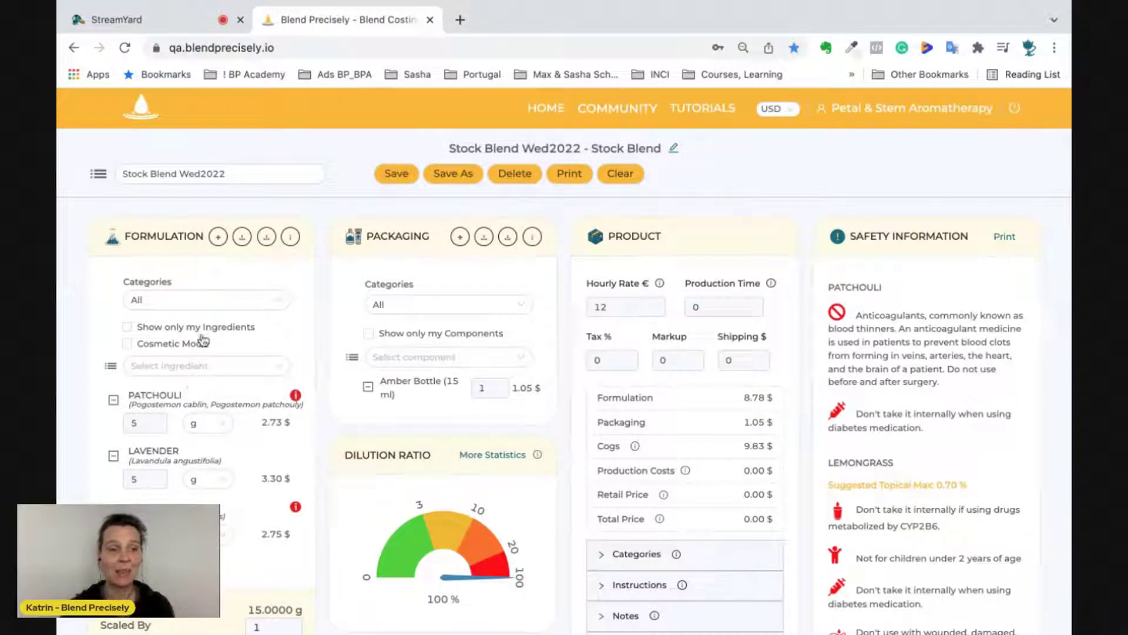
Look through the formulation's ingredient categories for the Stock Blend category, leaving the selection at All
left_click(187, 300)
scroll(177, 433, "down", 3)
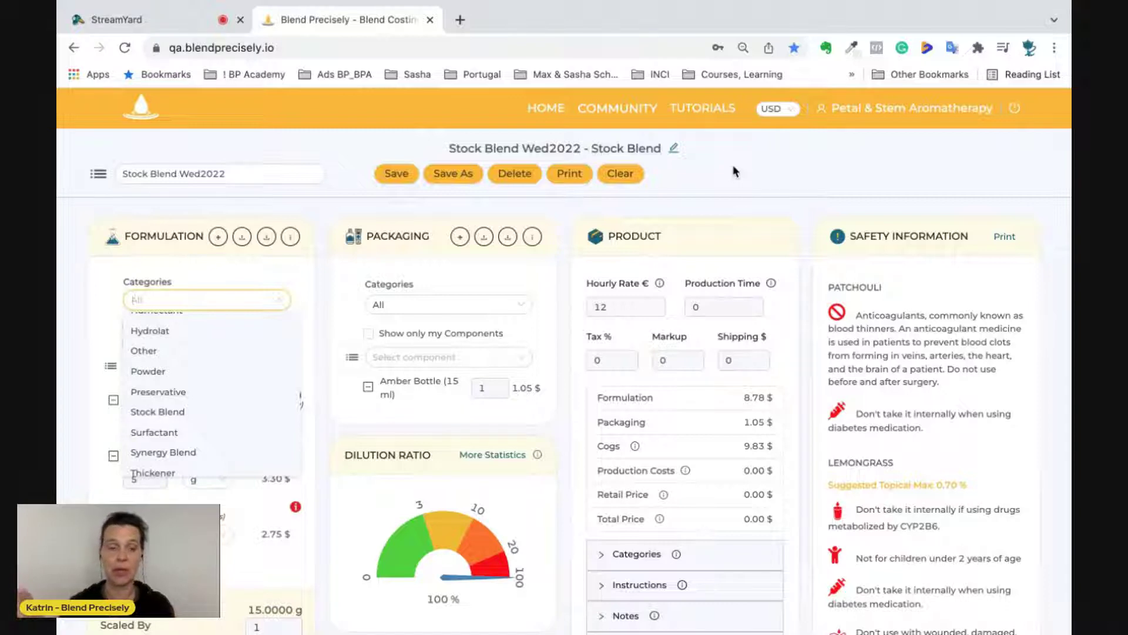
left_click(356, 191)
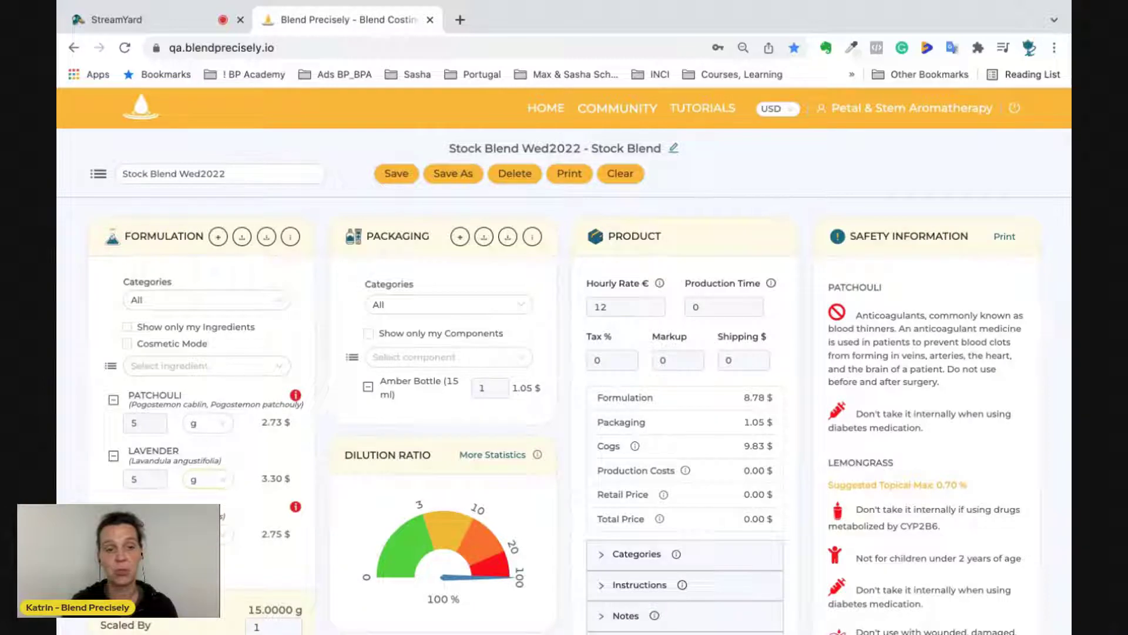
Clear the current recipe and add refined Cocoa Butter from the Butter & Wax category to a new formulation
mouse_move(616, 288)
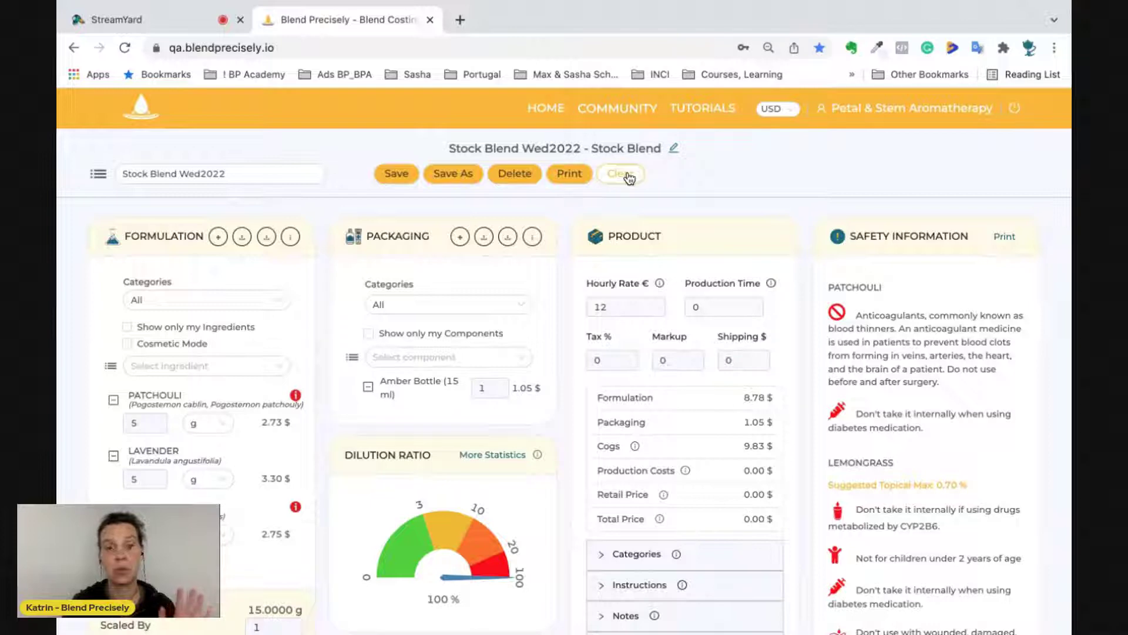
left_click(627, 173)
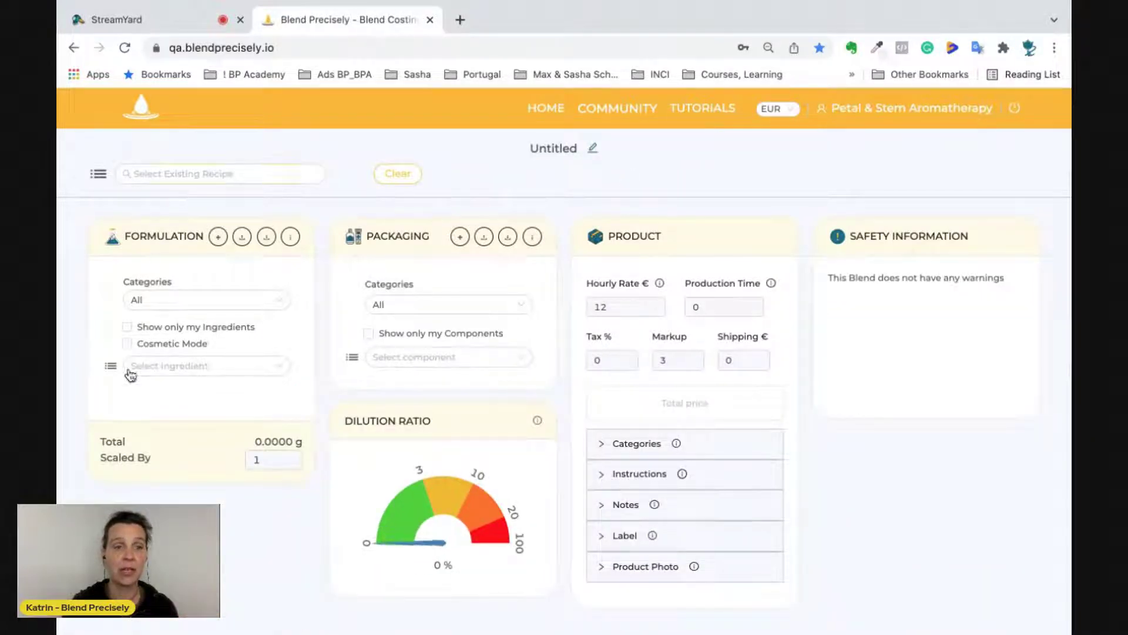
left_click(152, 364)
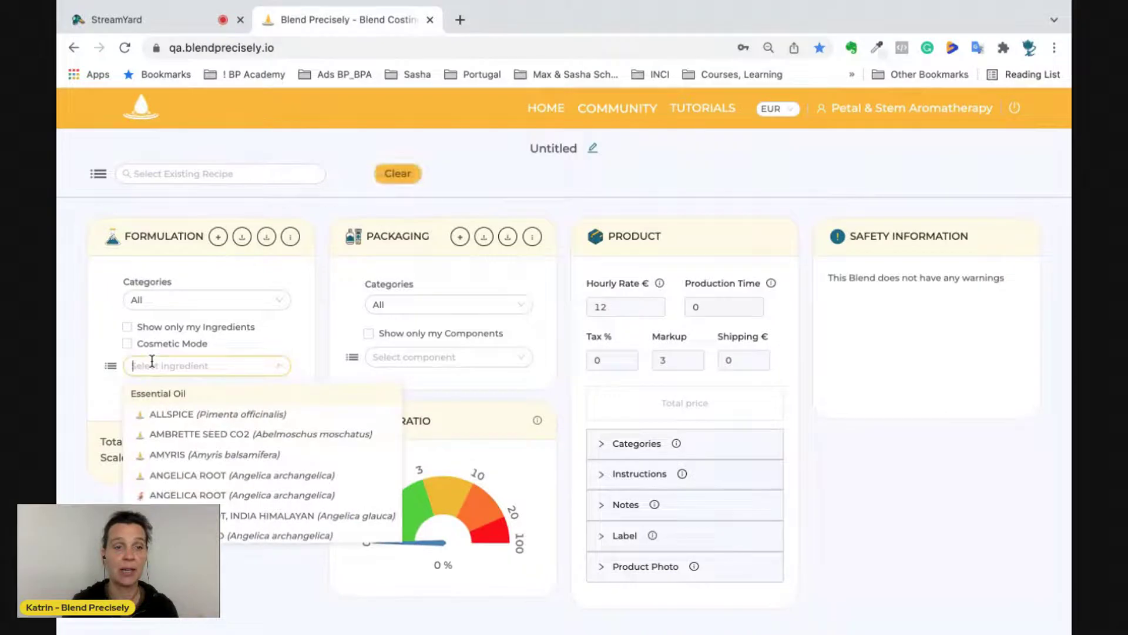
left_click(212, 299)
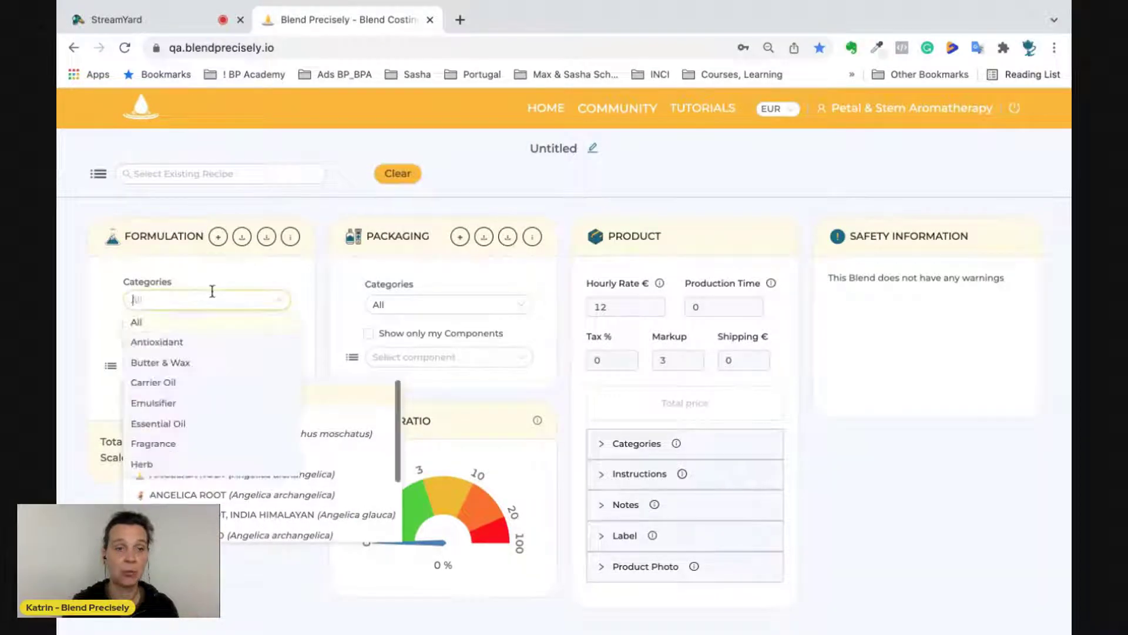
left_click(180, 361)
left_click(214, 366)
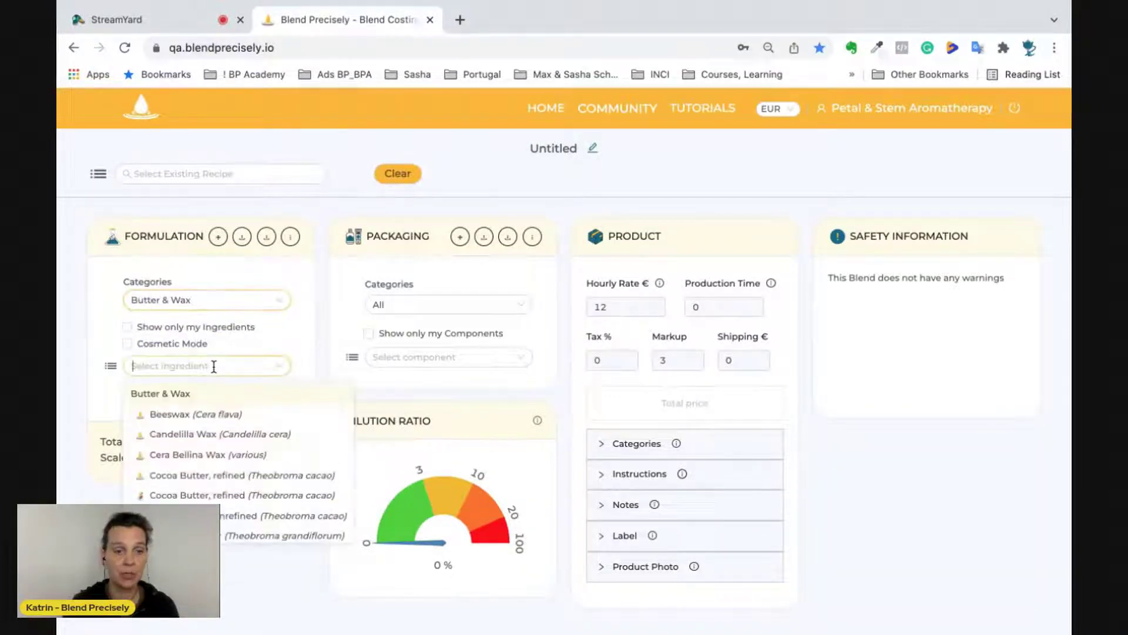
left_click(203, 496)
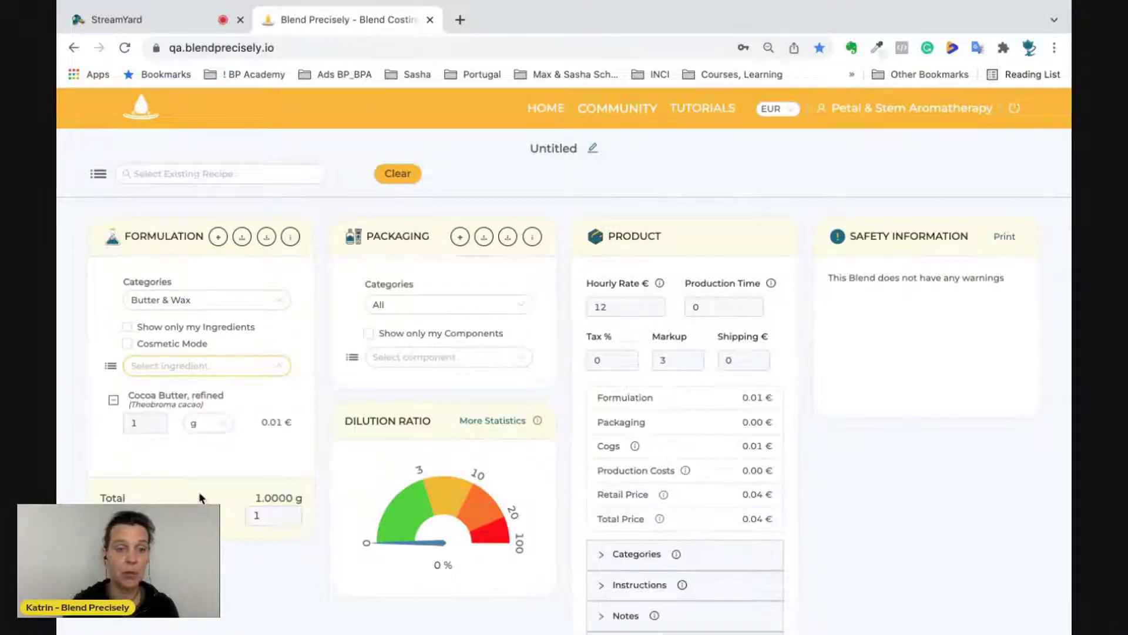
Add sweet Almond Oil from the Carrier Oil category to the formulation
left_click(185, 368)
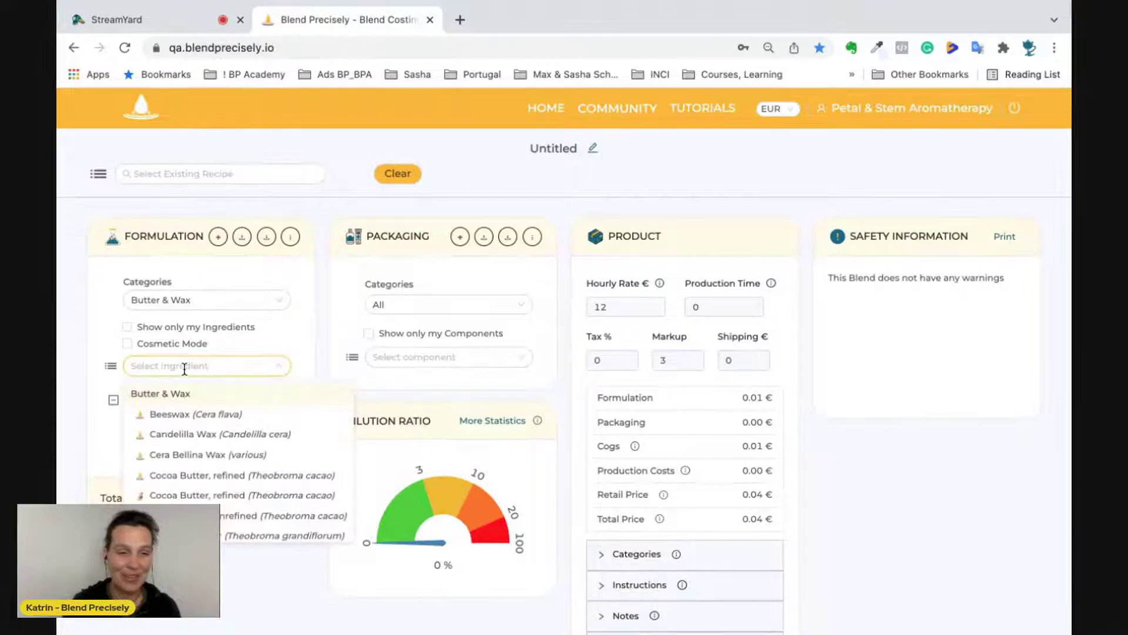
left_click(219, 305)
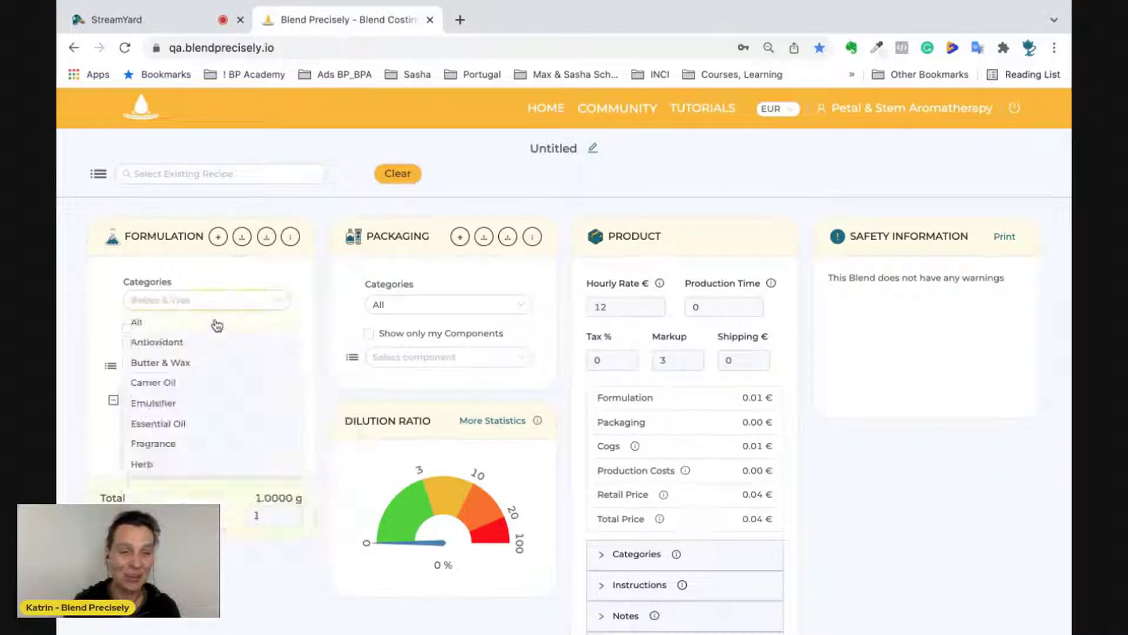
left_click(192, 382)
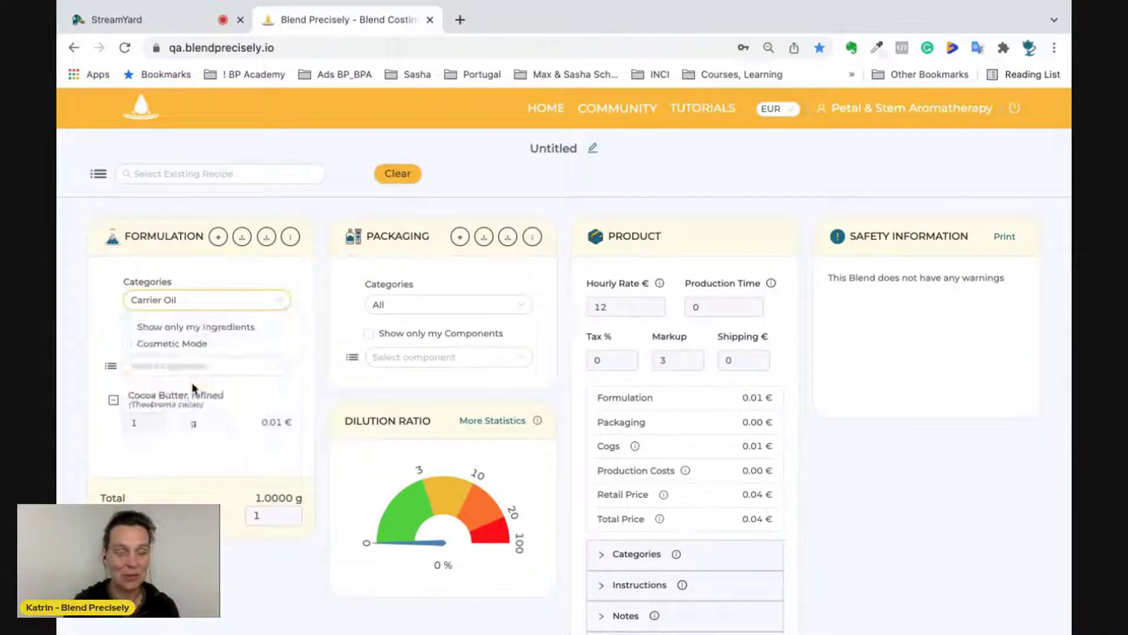
left_click(176, 366)
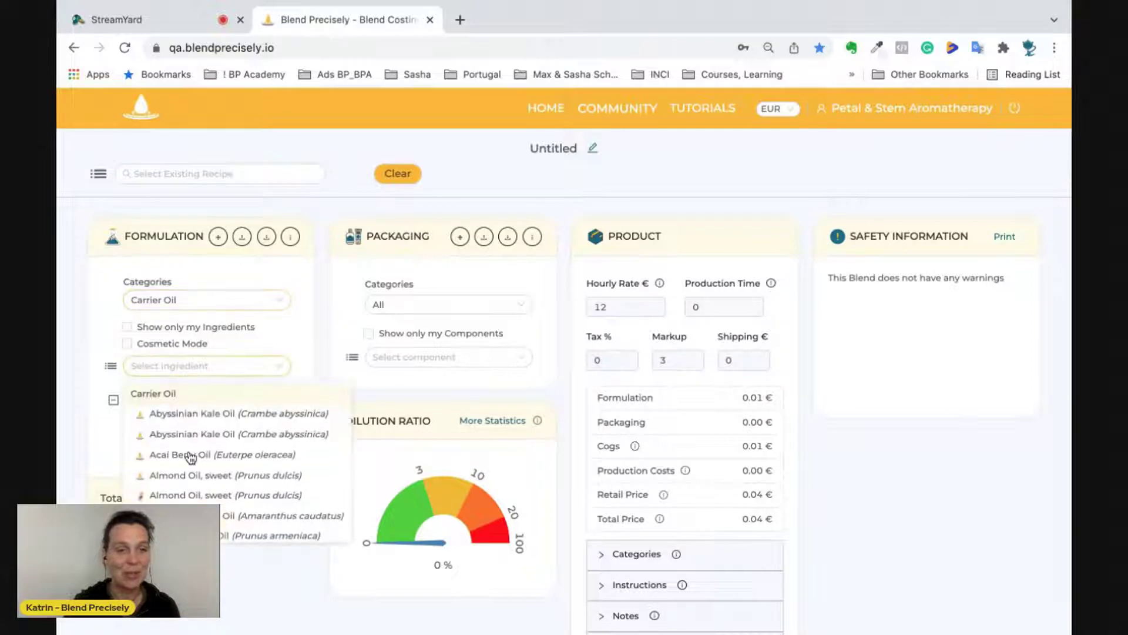
left_click(202, 476)
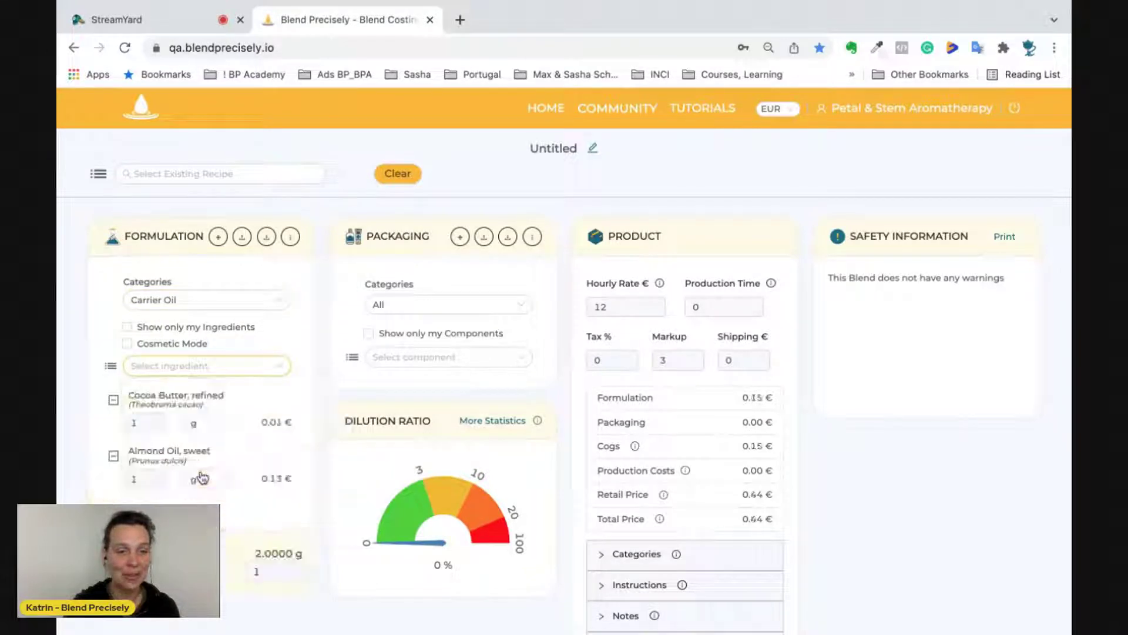
Set the quantities in the formulation to 40 g of cocoa butter and 80 g of sweet almond oil
left_click(145, 423)
key("BackSpace")
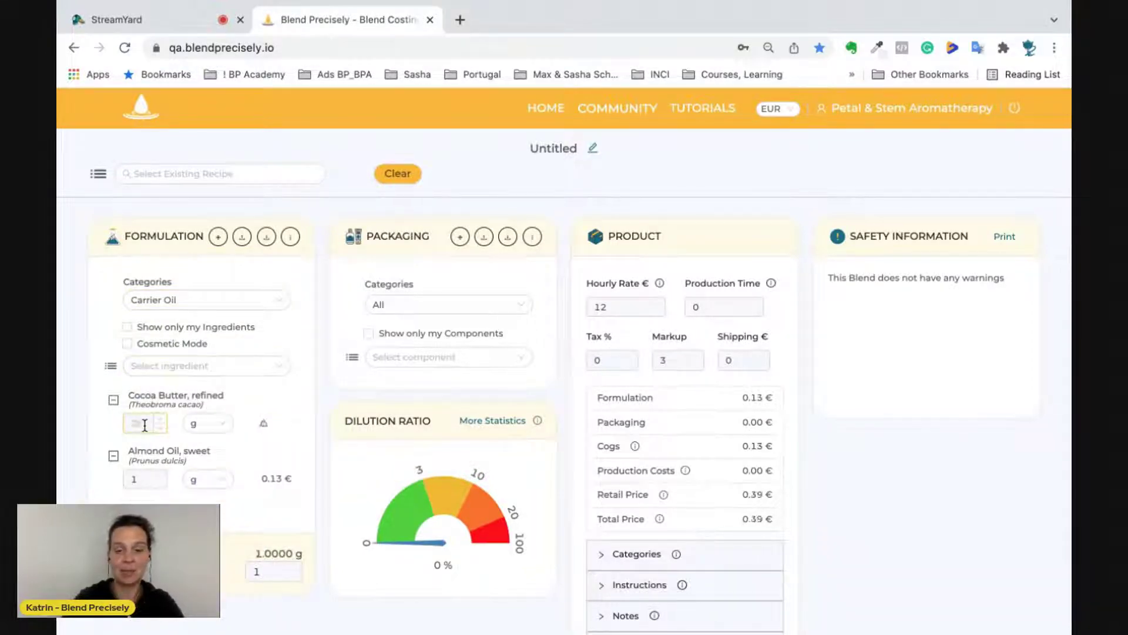
type("40")
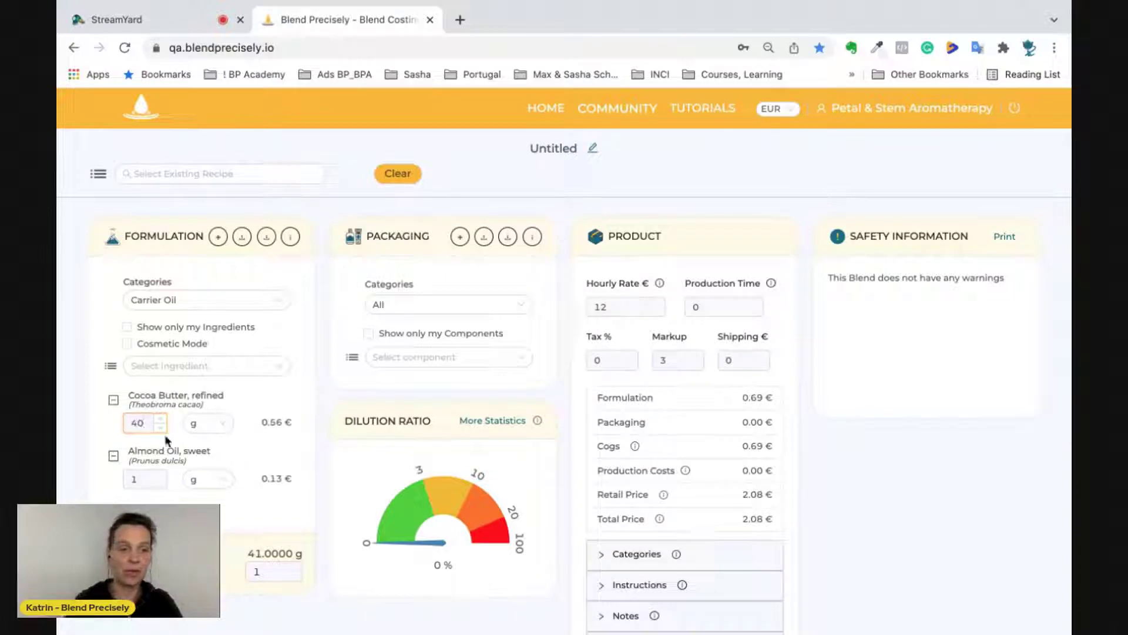
left_click(149, 487)
key("BackSpace")
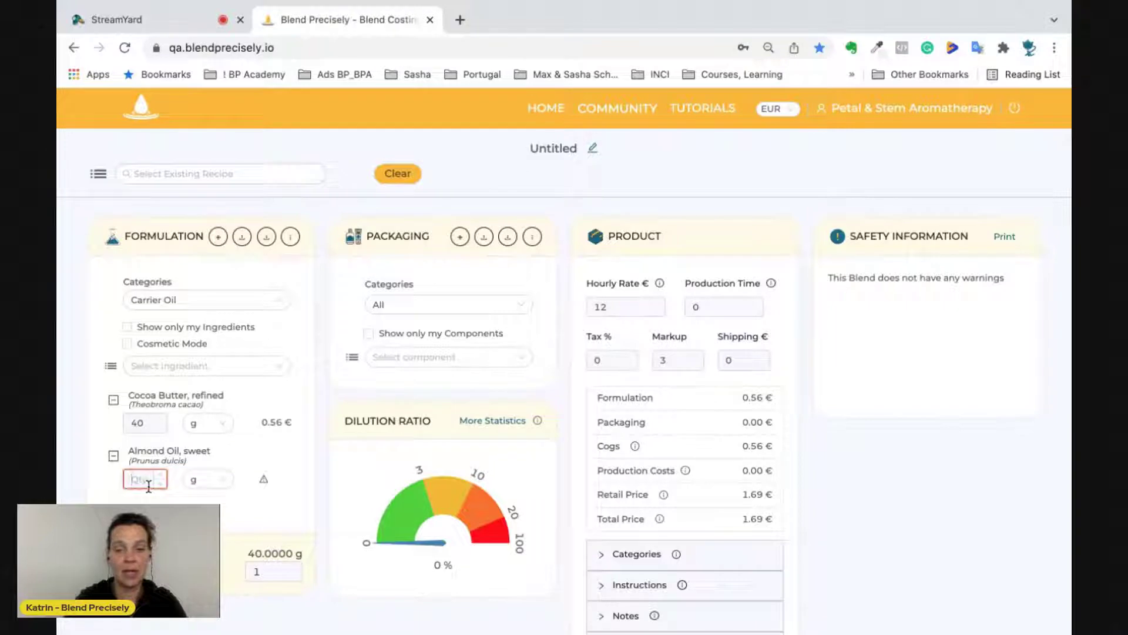
type("80")
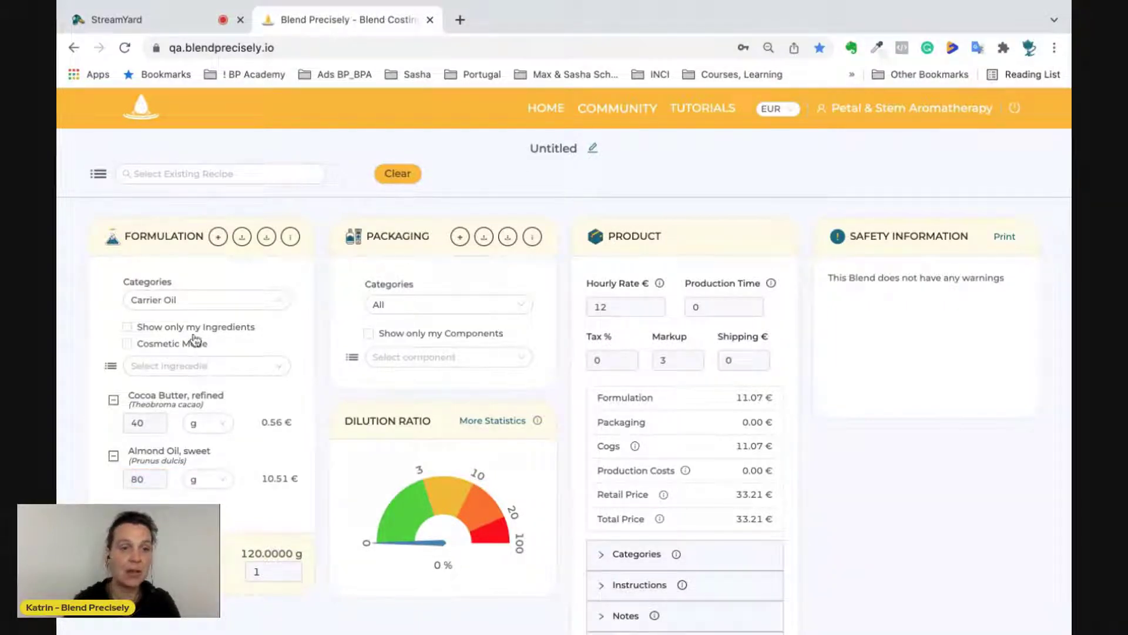
Add the saved Stock Blend Wed2022 from the Stock Blend category to the formulation as an ingredient
left_click(215, 301)
scroll(176, 413, "down", 5)
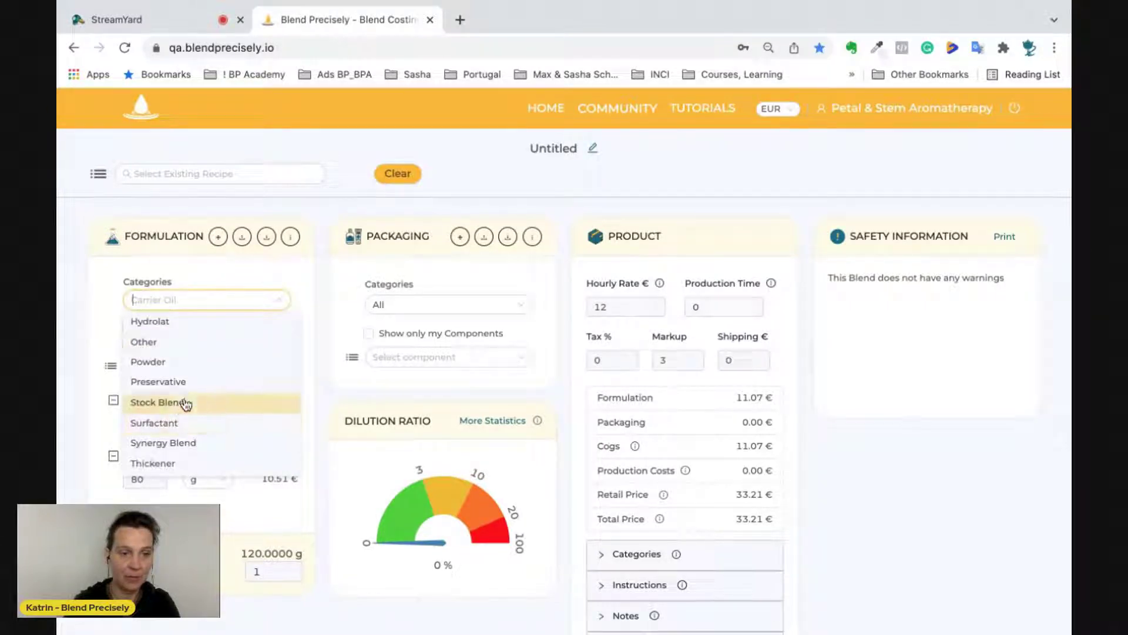
left_click(177, 402)
left_click(191, 366)
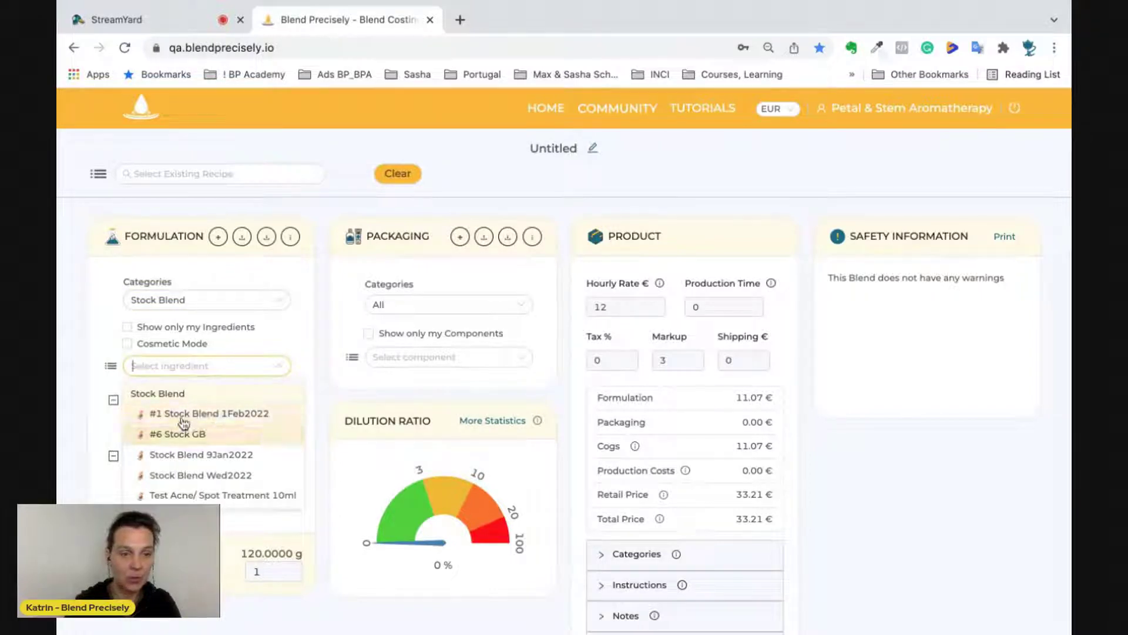
scroll(226, 424, "down", 2)
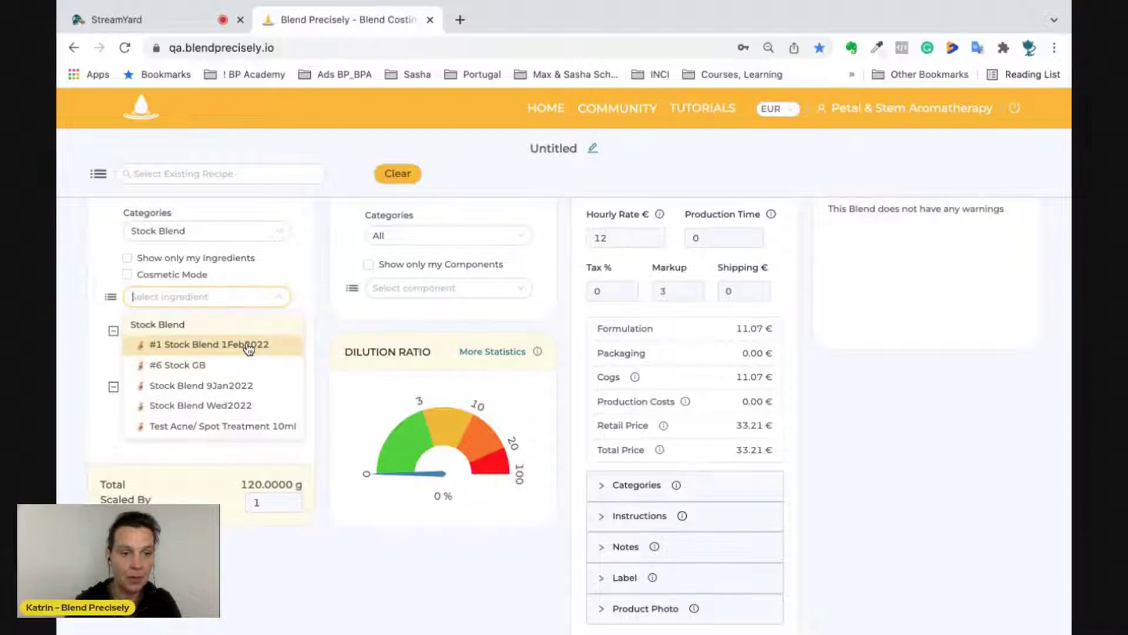
scroll(252, 411, "down", 1)
scroll(251, 410, "up", 3)
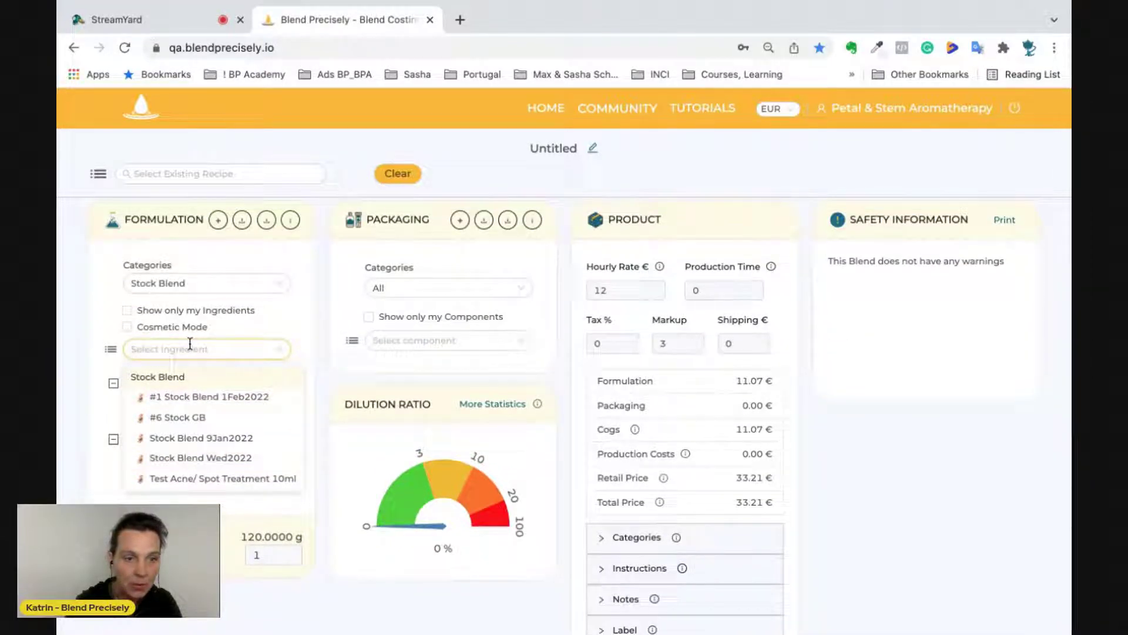
left_click(246, 458)
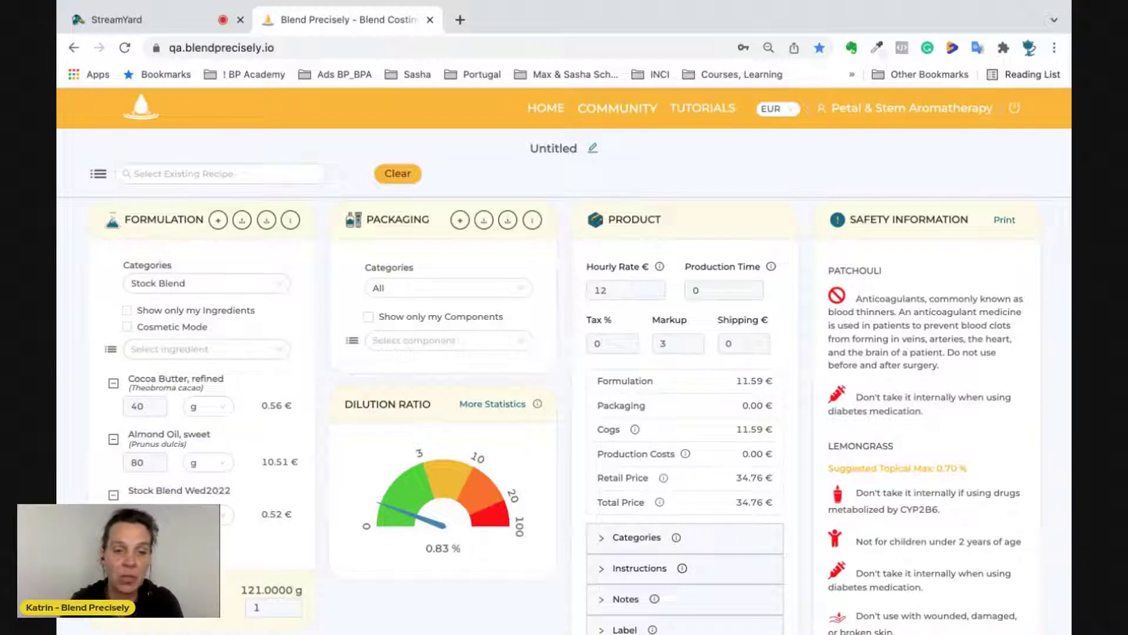
Remove Stock Blend Wed2022 from the formulation and add it again to review the safety information it brings in
left_click(114, 496)
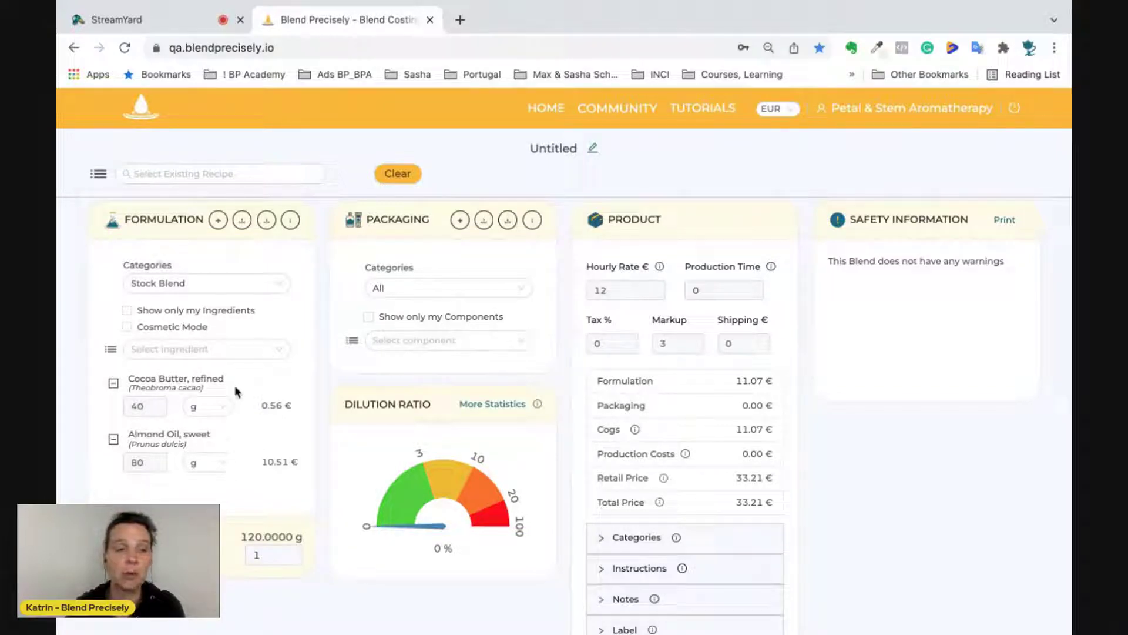
left_click(201, 347)
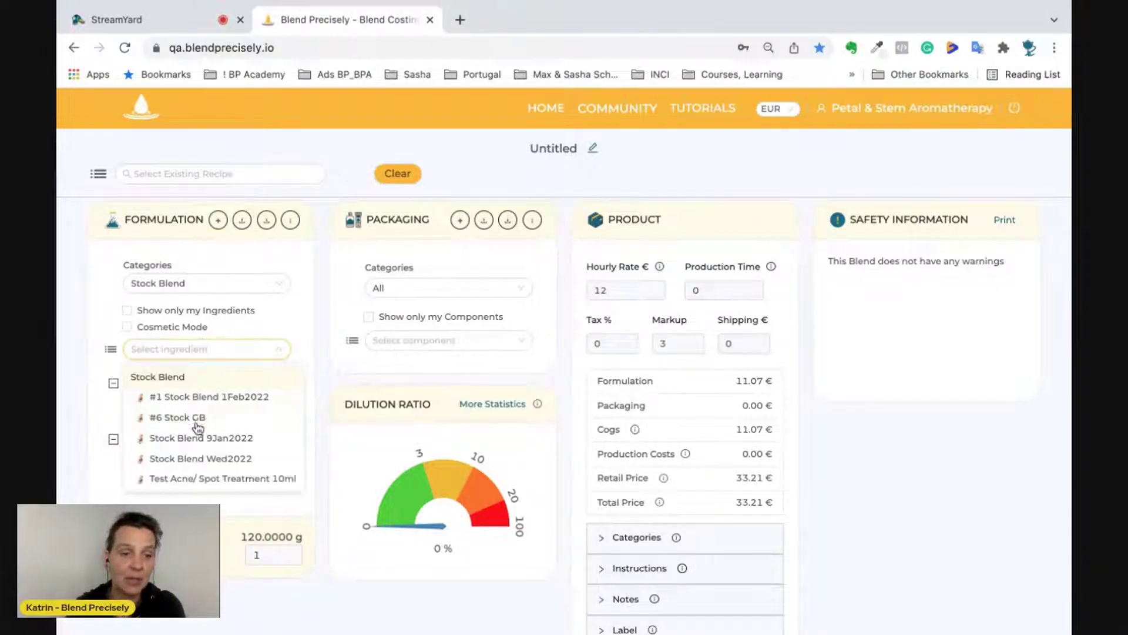
left_click(204, 462)
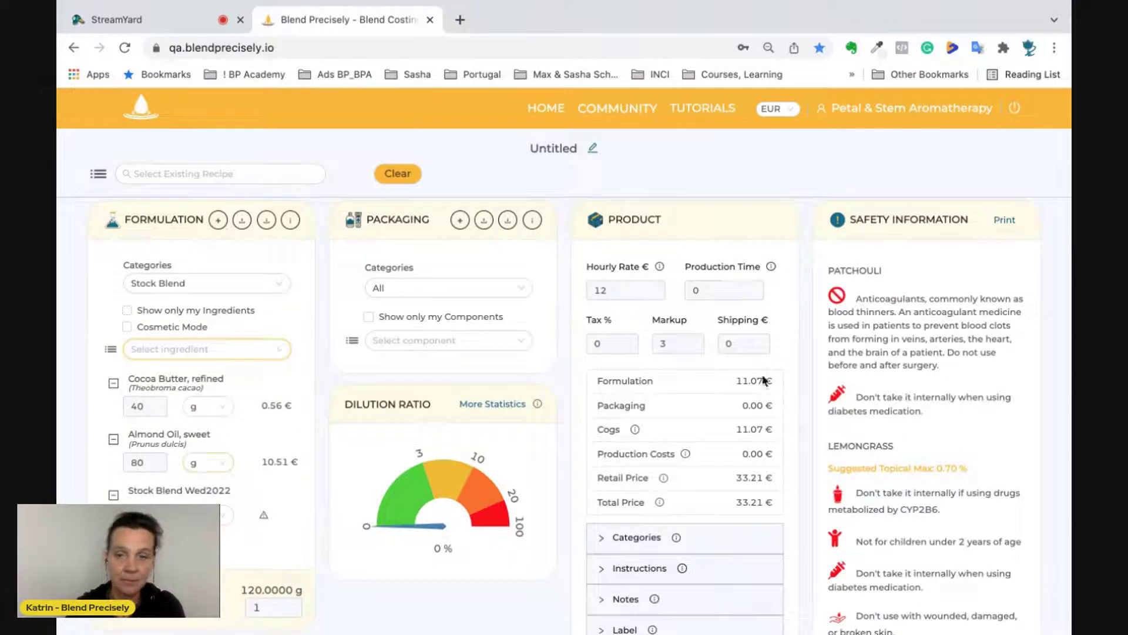
scroll(873, 491, "down", 3)
scroll(353, 482, "up", 2)
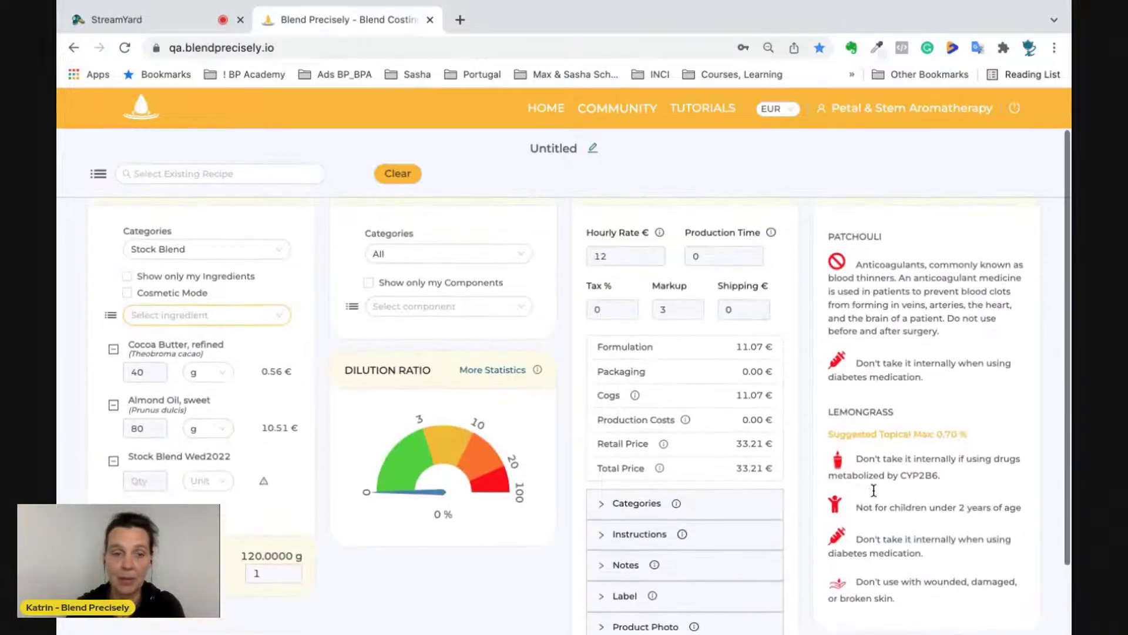
Set the quantity of Stock Blend Wed2022 in the formulation to 1 g
left_click(141, 480)
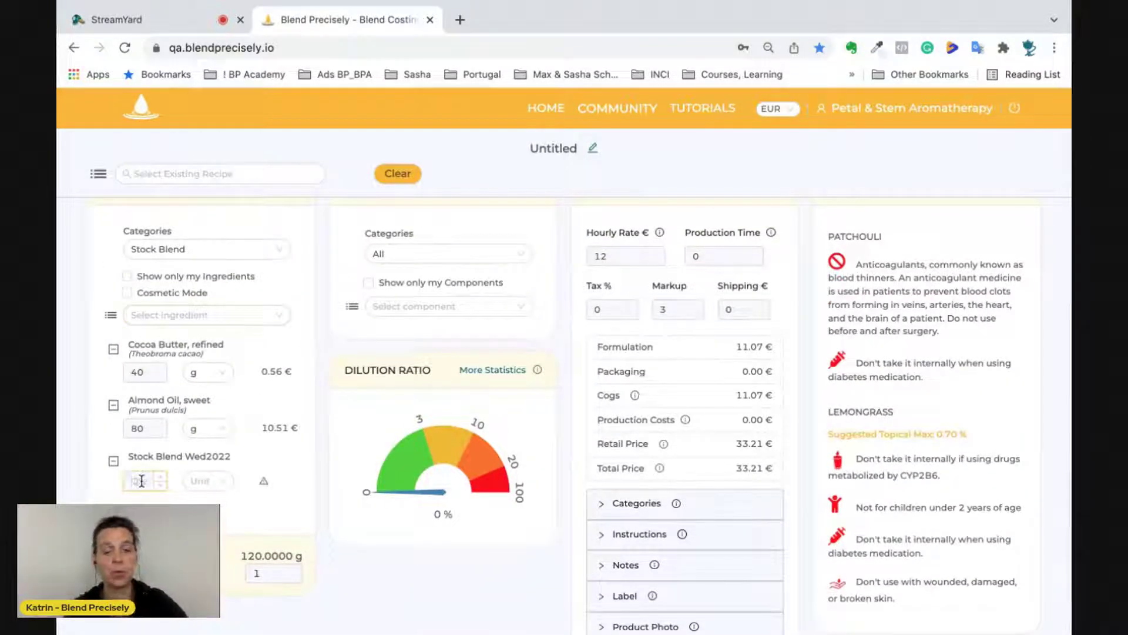
type("1")
left_click(212, 482)
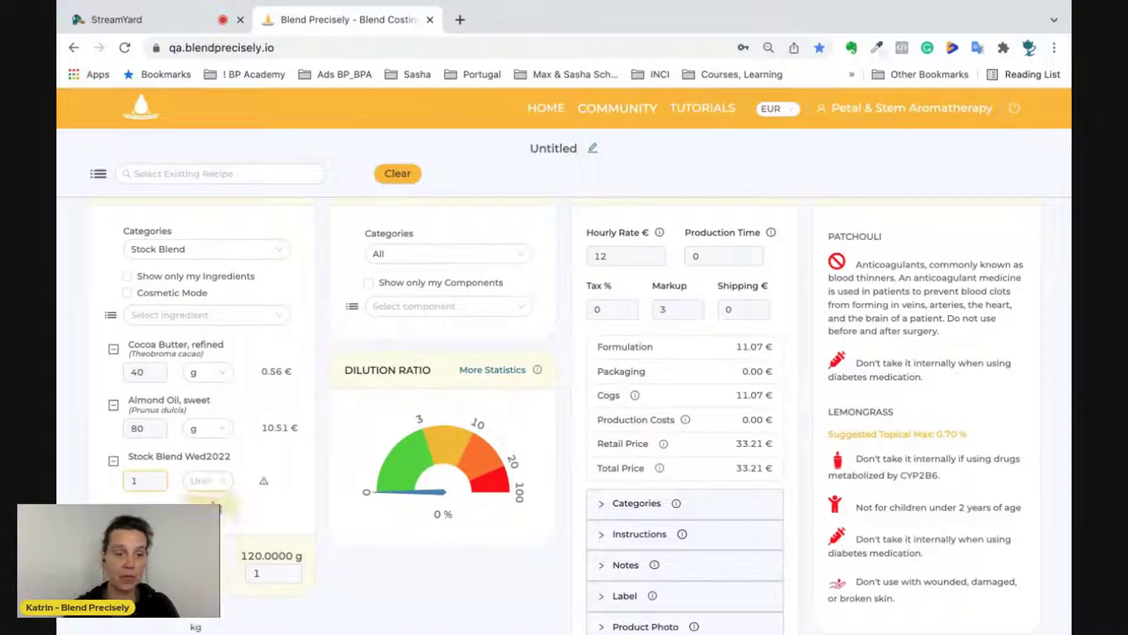
left_click(214, 505)
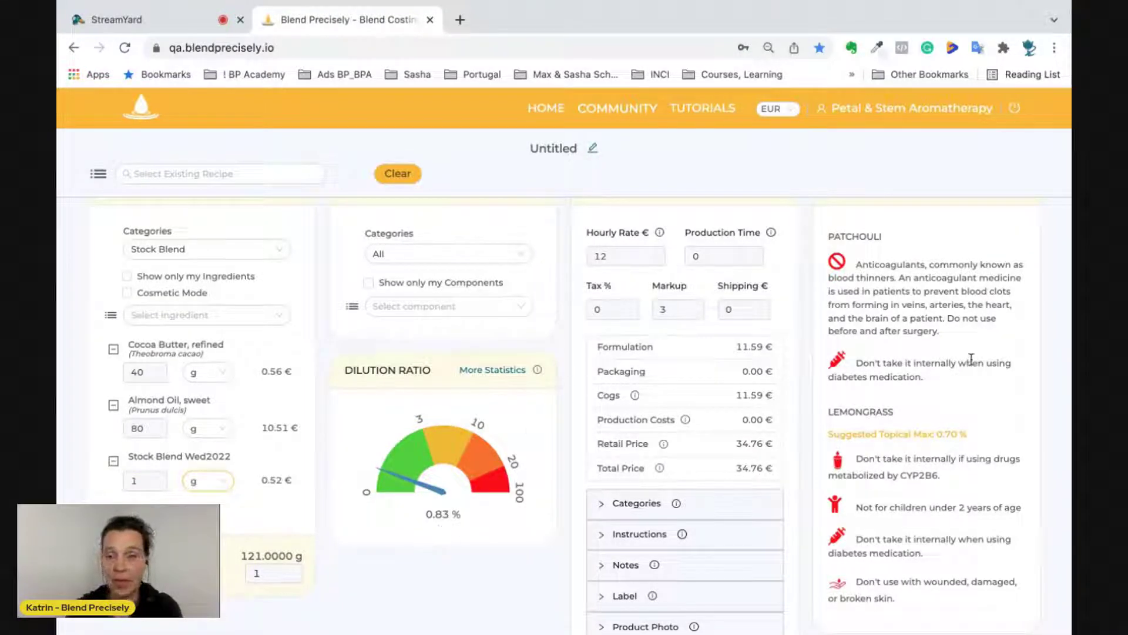
Check the lemongrass percentage in the detailed blend statistics against its suggested topical maximum, and close the statistics
scroll(933, 502, "up", 1)
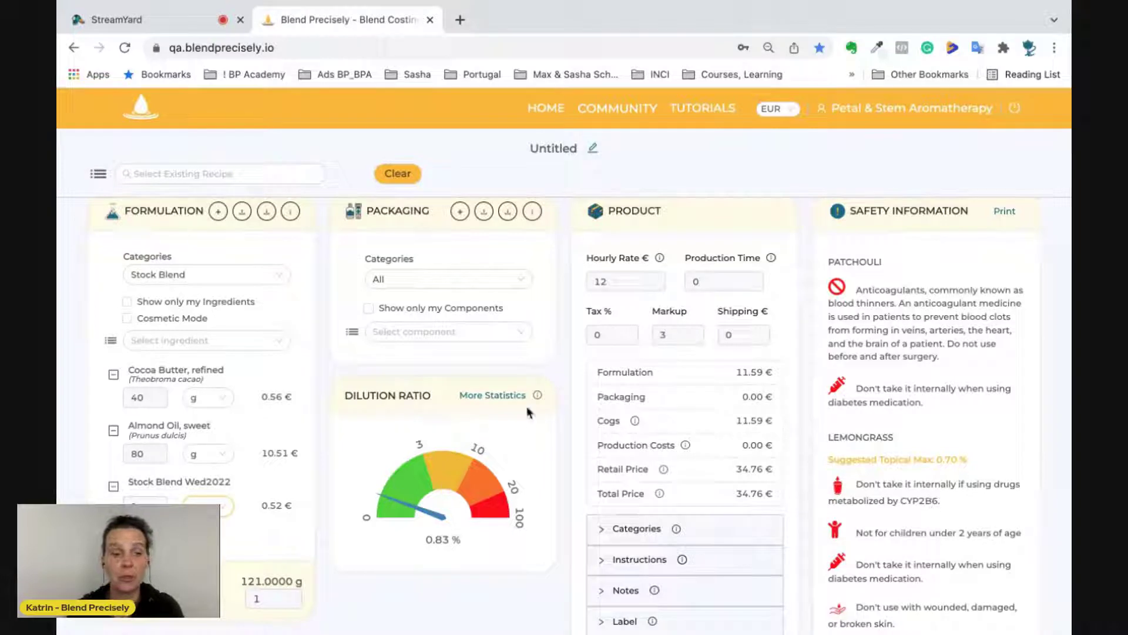
left_click(495, 397)
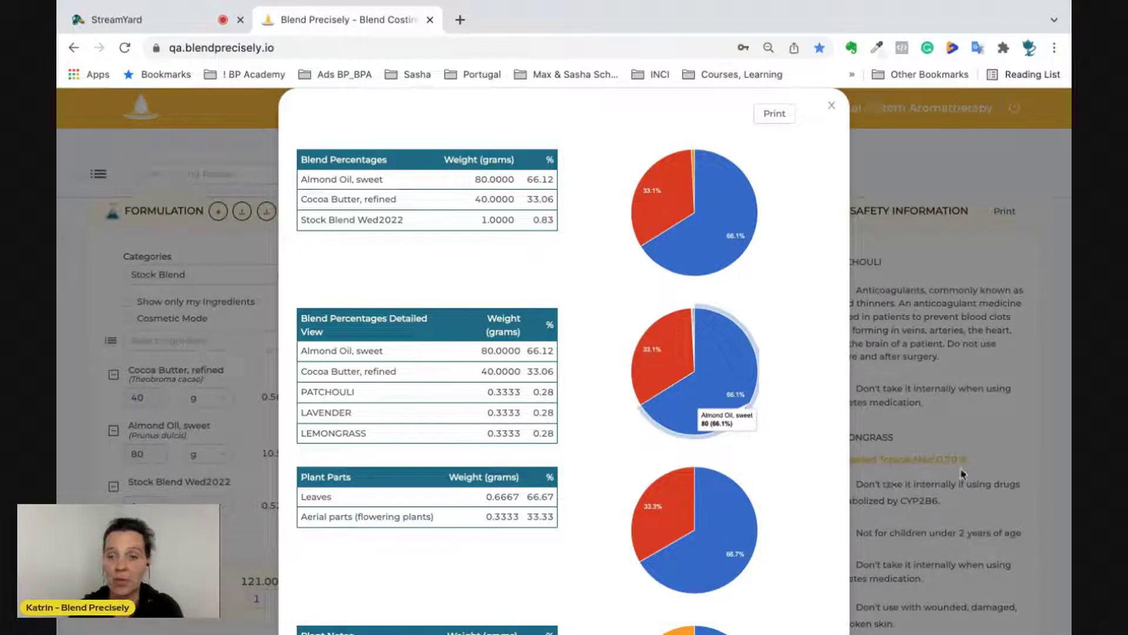
left_click_drag(533, 433, 563, 433)
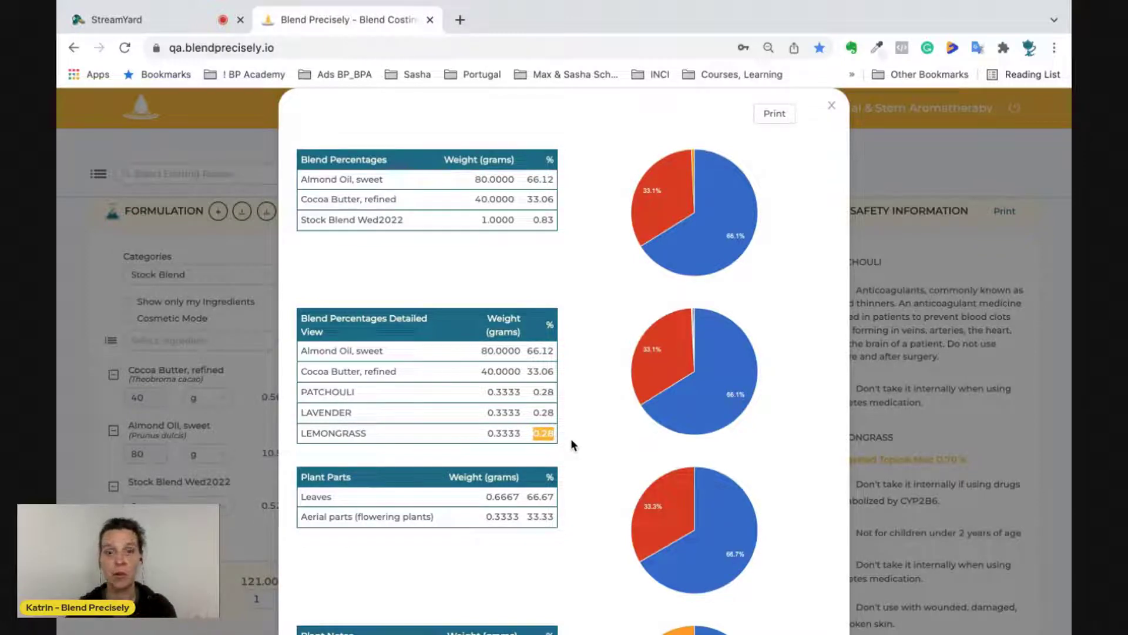
left_click(832, 106)
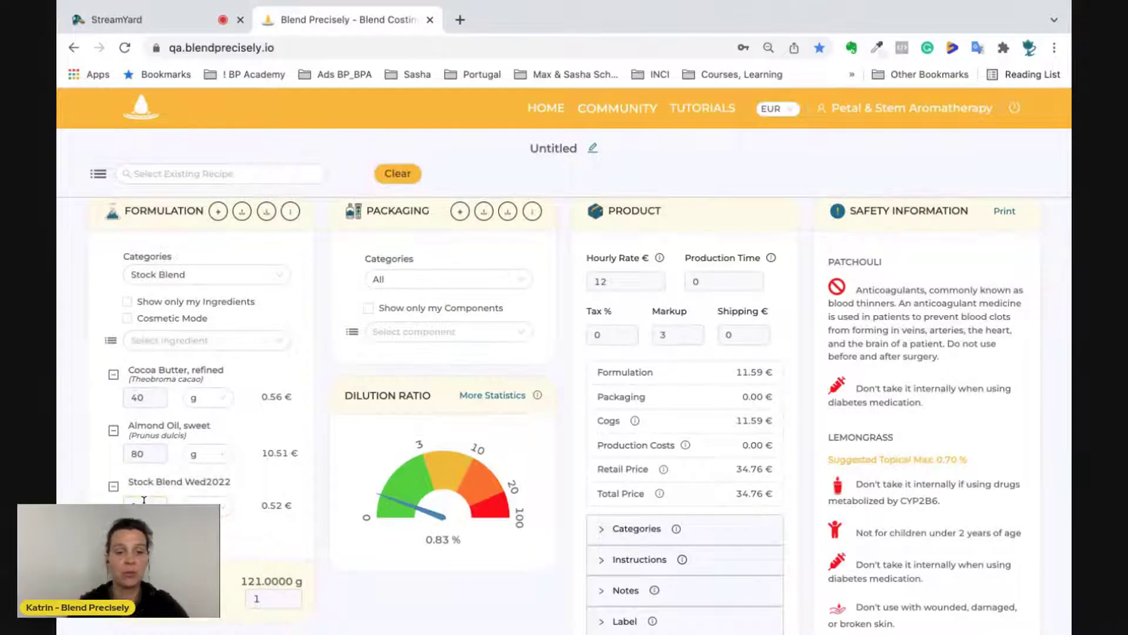
Raise the Stock Blend Wed2022 quantity to 4 g and review the stock blend and lemongrass percentages in the blend statistics
key("BackSpace")
type("4")
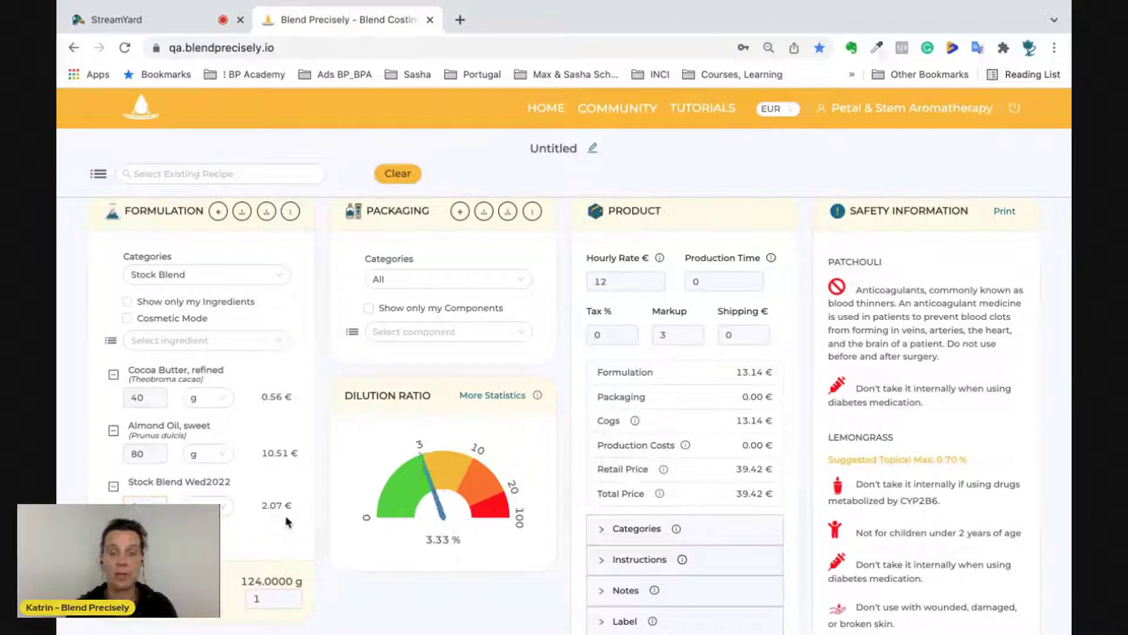
left_click(504, 395)
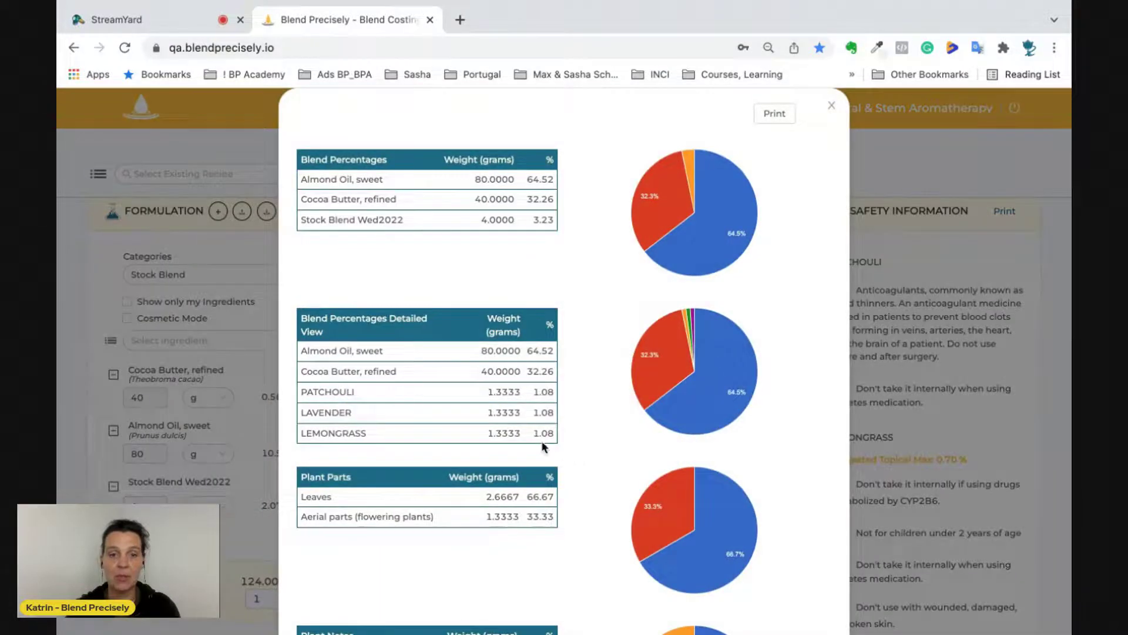
left_click_drag(530, 432, 557, 438)
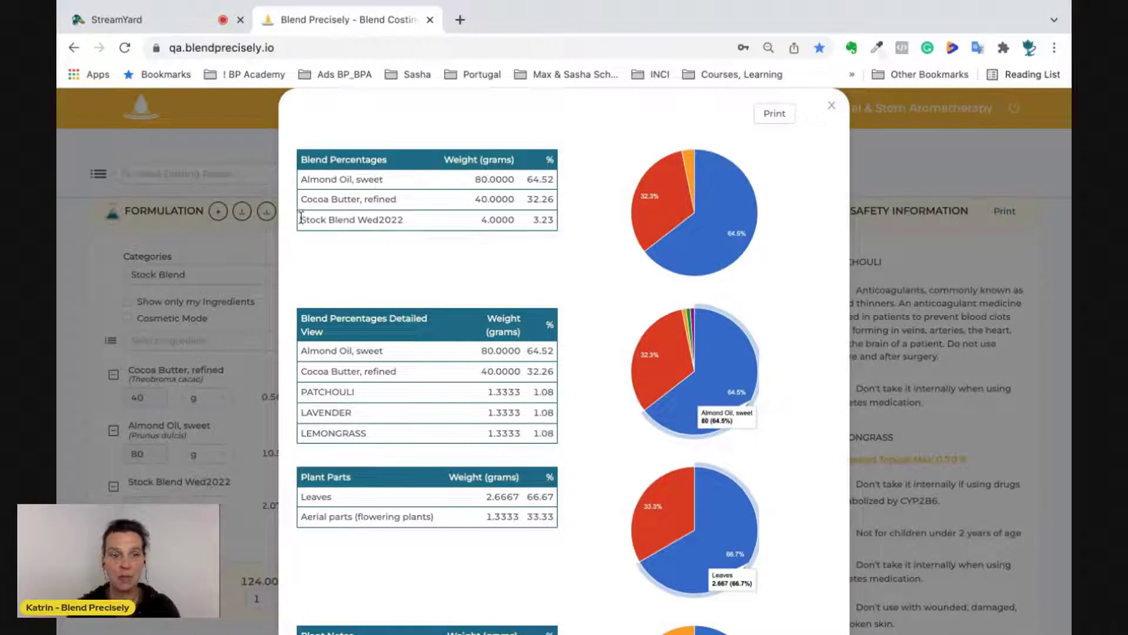
left_click_drag(298, 219, 426, 227)
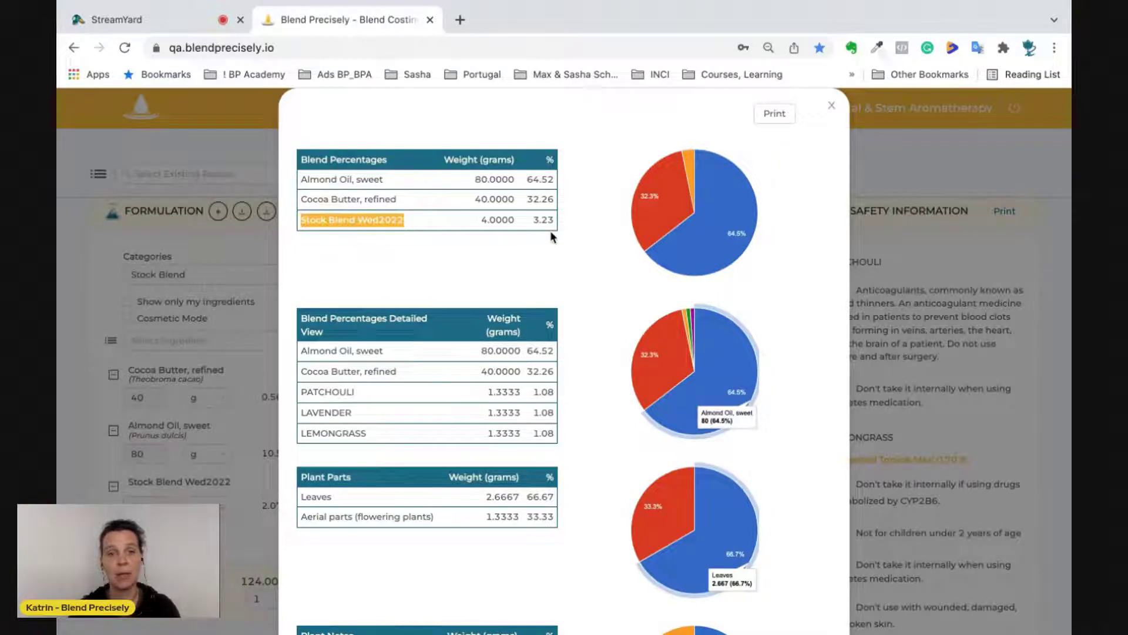
left_click(831, 107)
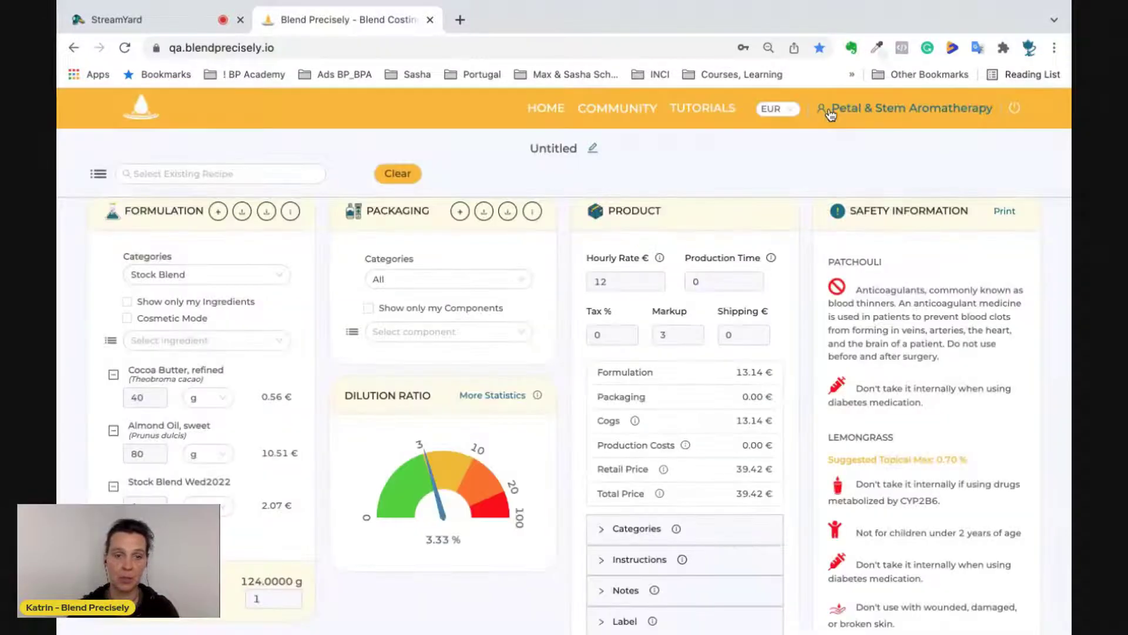
Find the PET containers and add the Recycled PET bottle (250ml) to the packaging
left_click(445, 332)
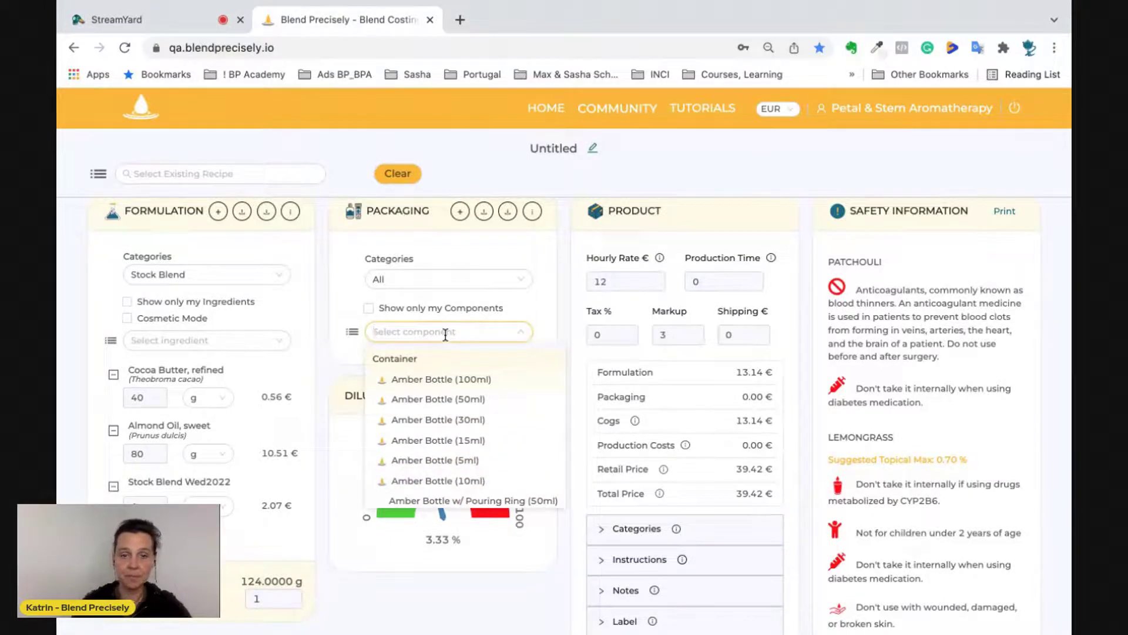
type("pet")
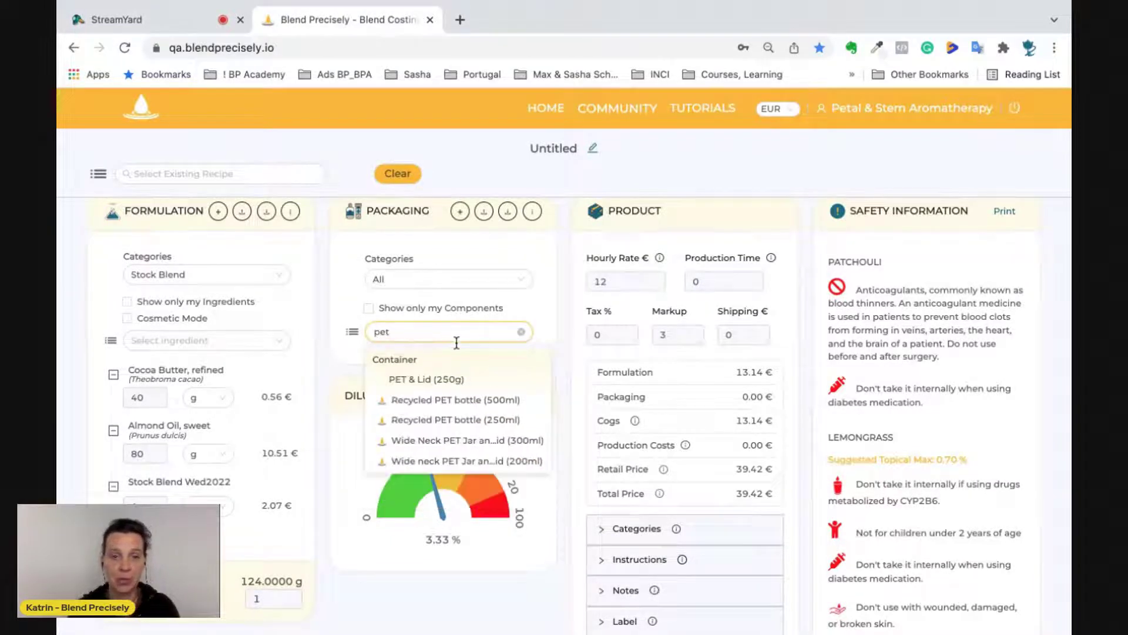
left_click(509, 420)
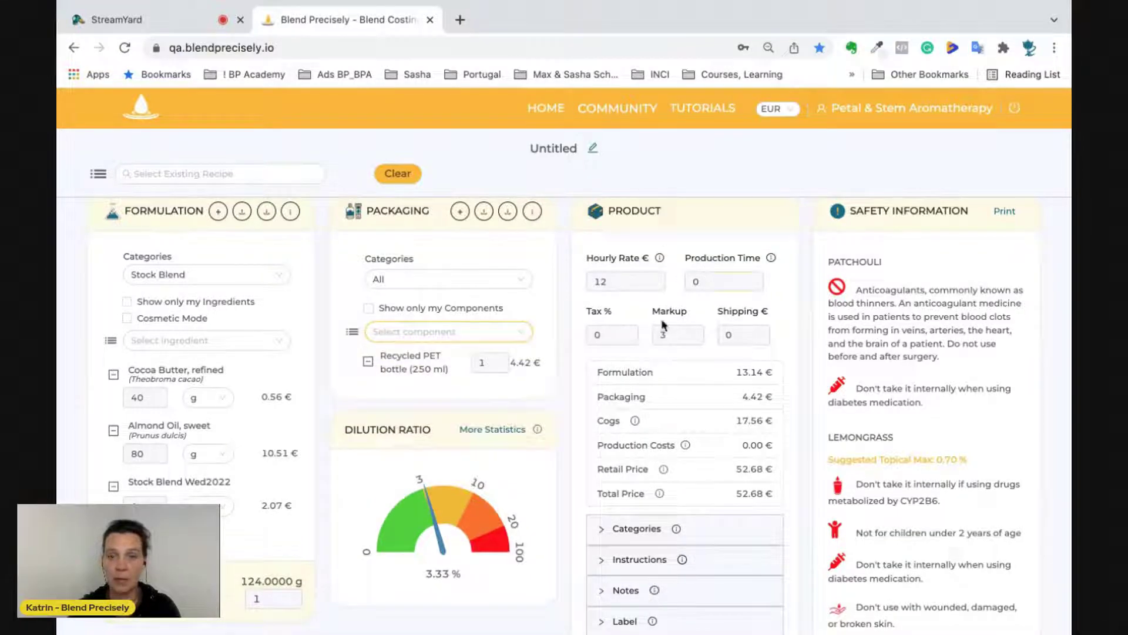
Set the product's production time to 5, tax to 6.5 % and shipping to 7.95 €
left_click(705, 282)
key("BackSpace")
type("5")
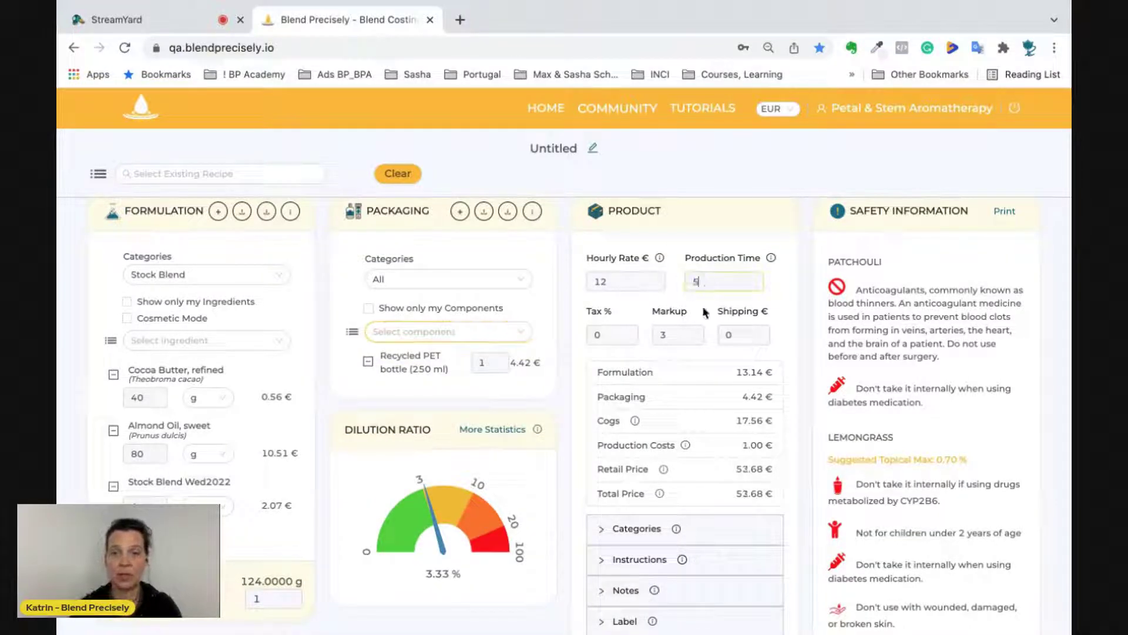
left_click(605, 333)
key("BackSpace")
type("6.5")
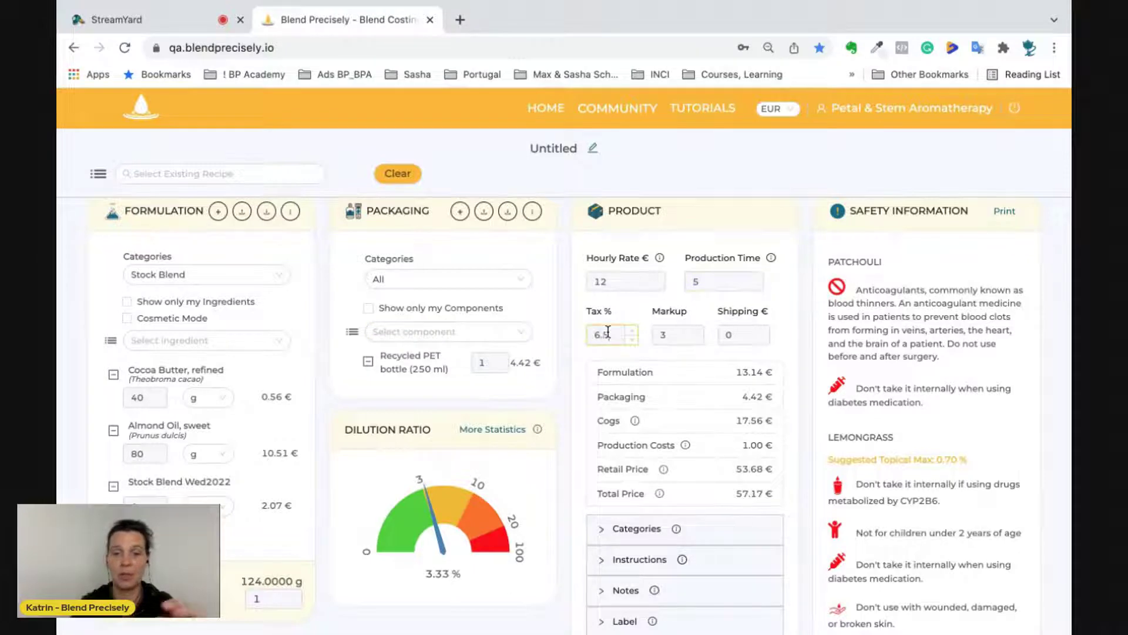
left_click(749, 332)
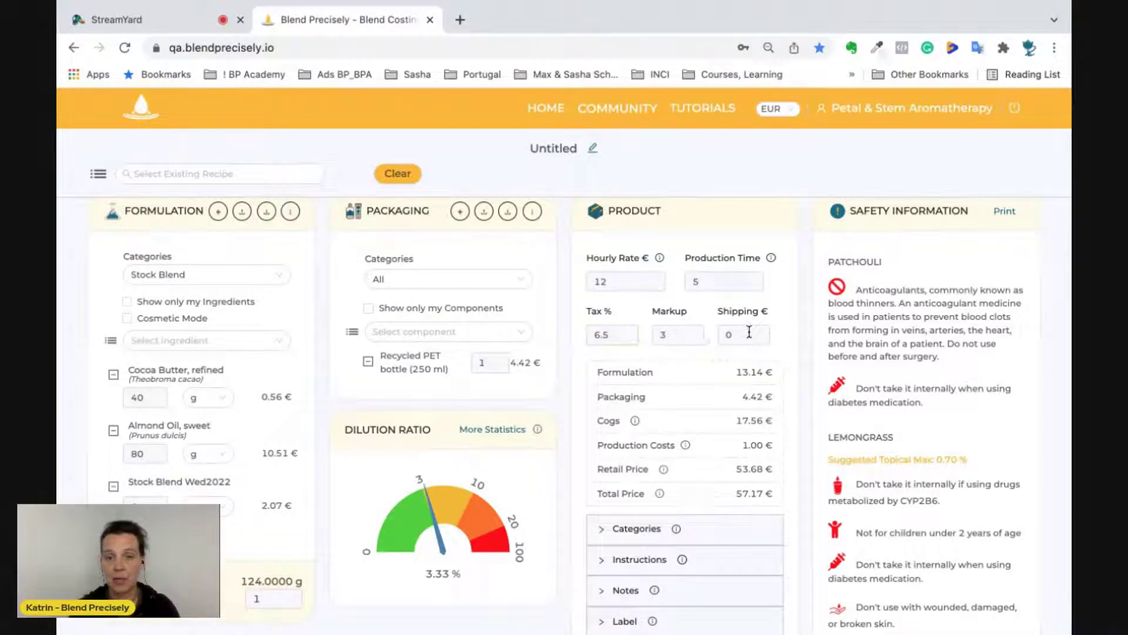
key("BackSpace")
type("7.95")
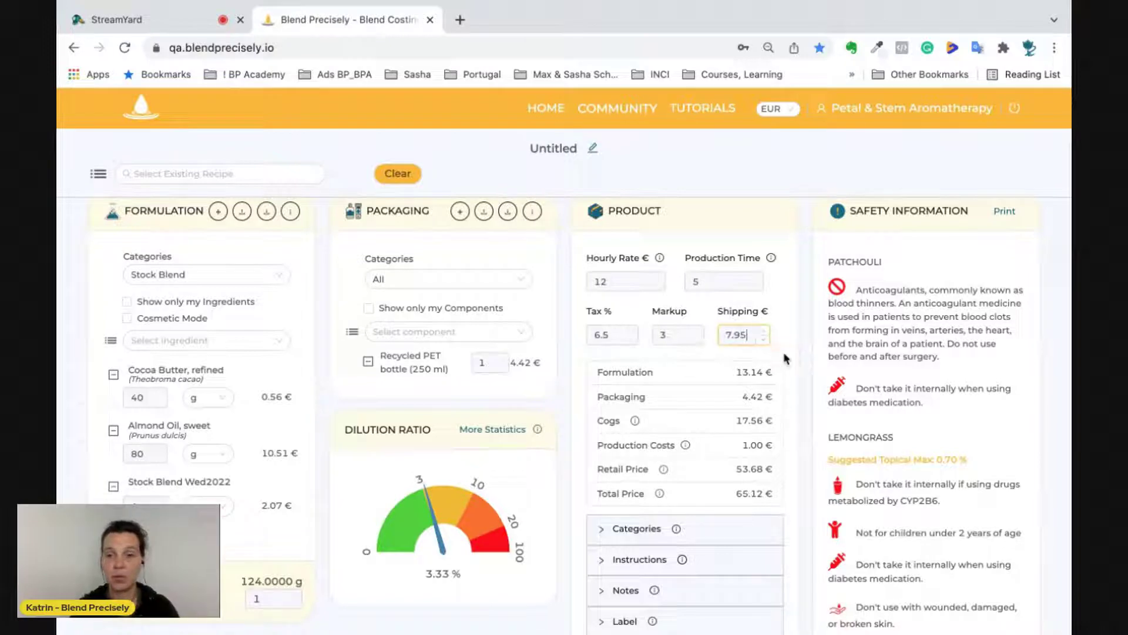
left_click(784, 444)
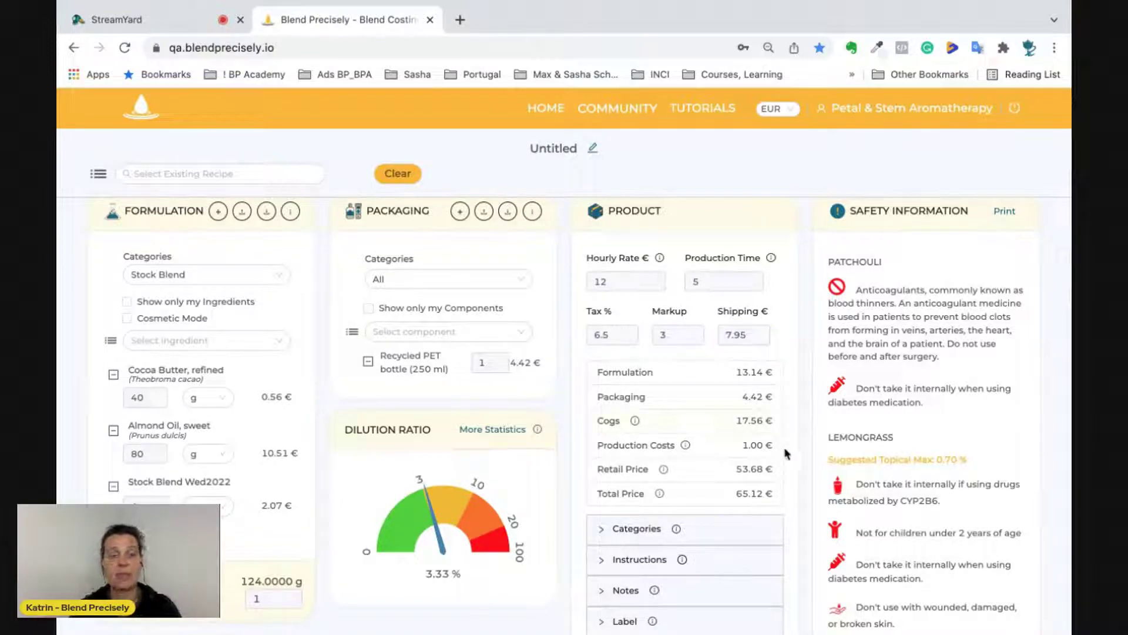
Set the product's markup to 2
scroll(786, 465, "down", 1)
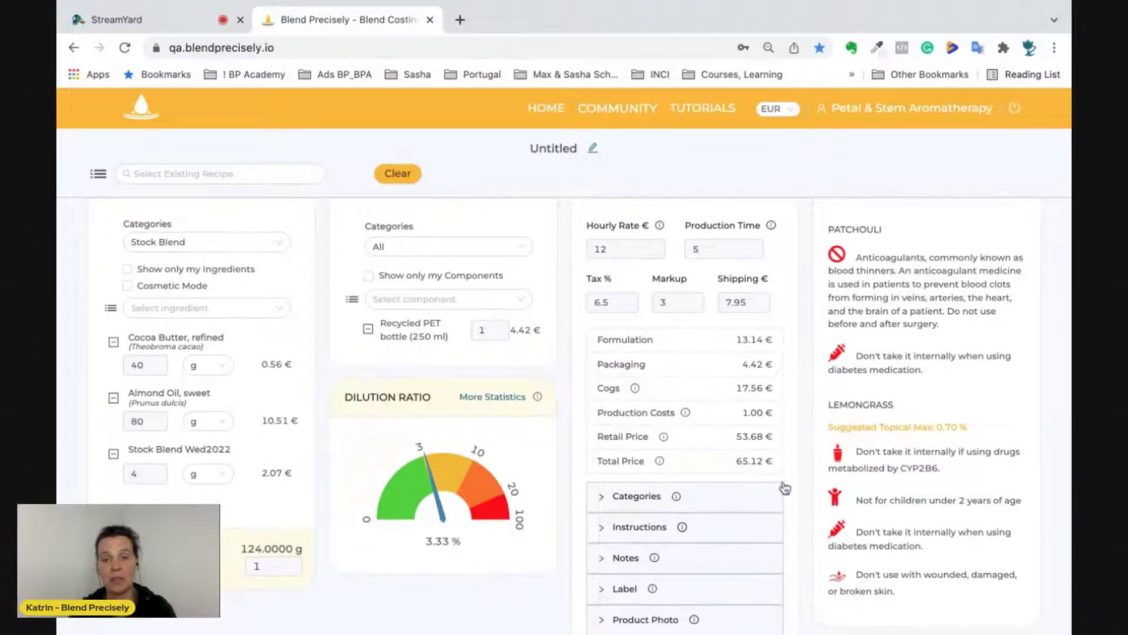
left_click(681, 300)
key("BackSpace")
type("2")
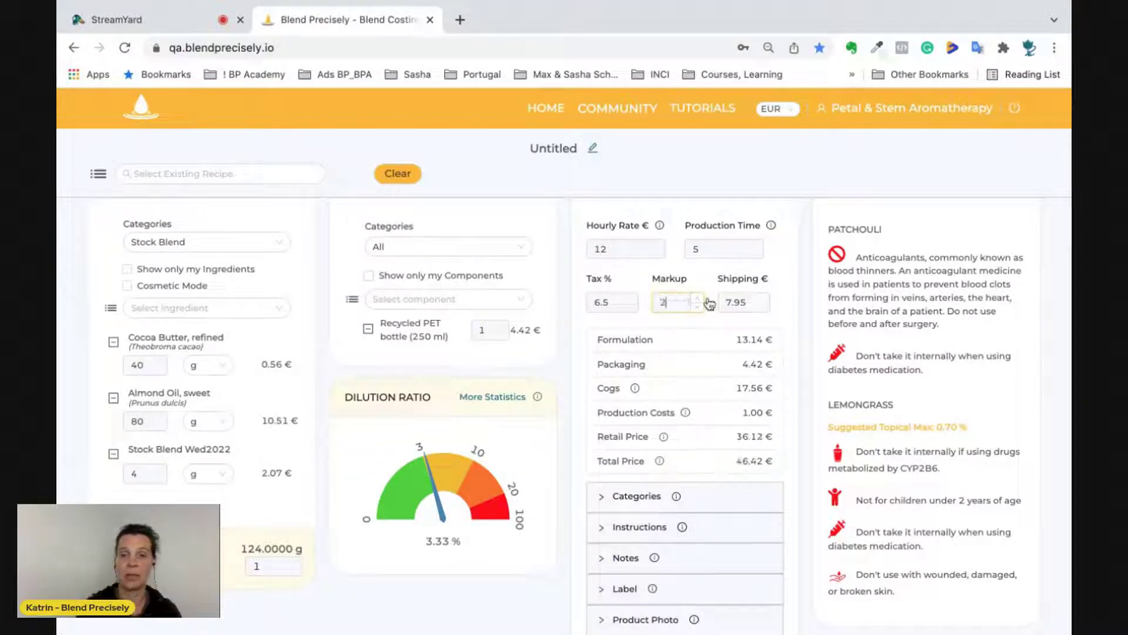
Save the recipe under the name Stock Blend Product Wed2022, and clear the workspace
scroll(796, 326, "up", 2)
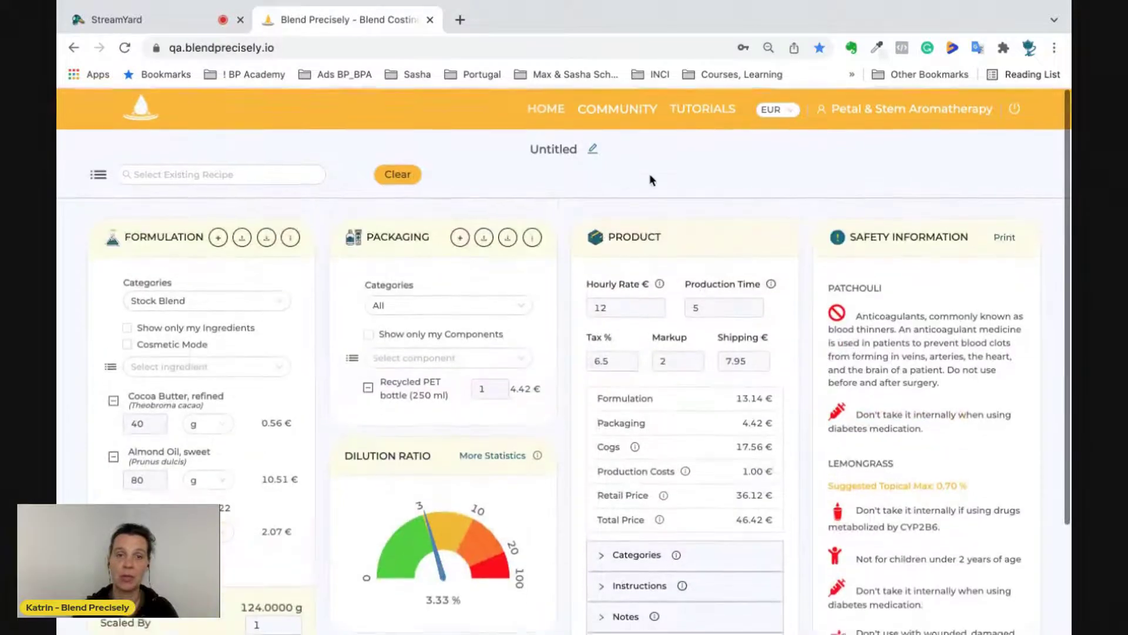
left_click(596, 147)
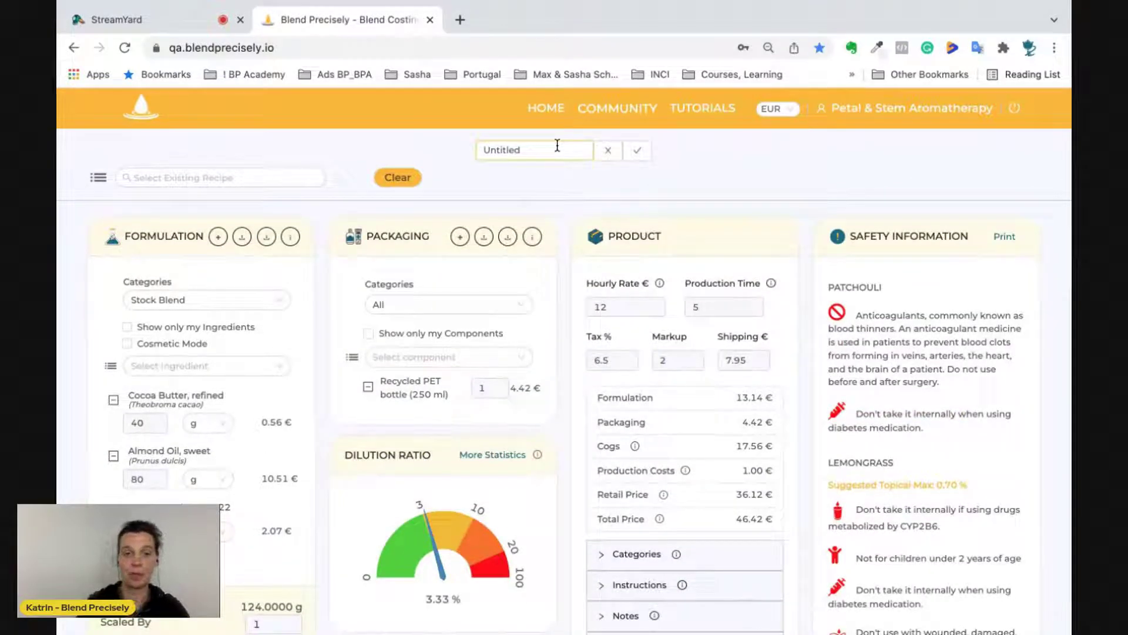
key("BackSpace")
key("BackSpace")
key("BackSpace")
key("BackSpace")
key("BackSpace")
key("BackSpace")
key("BackSpace")
key("BackSpace")
type("S")
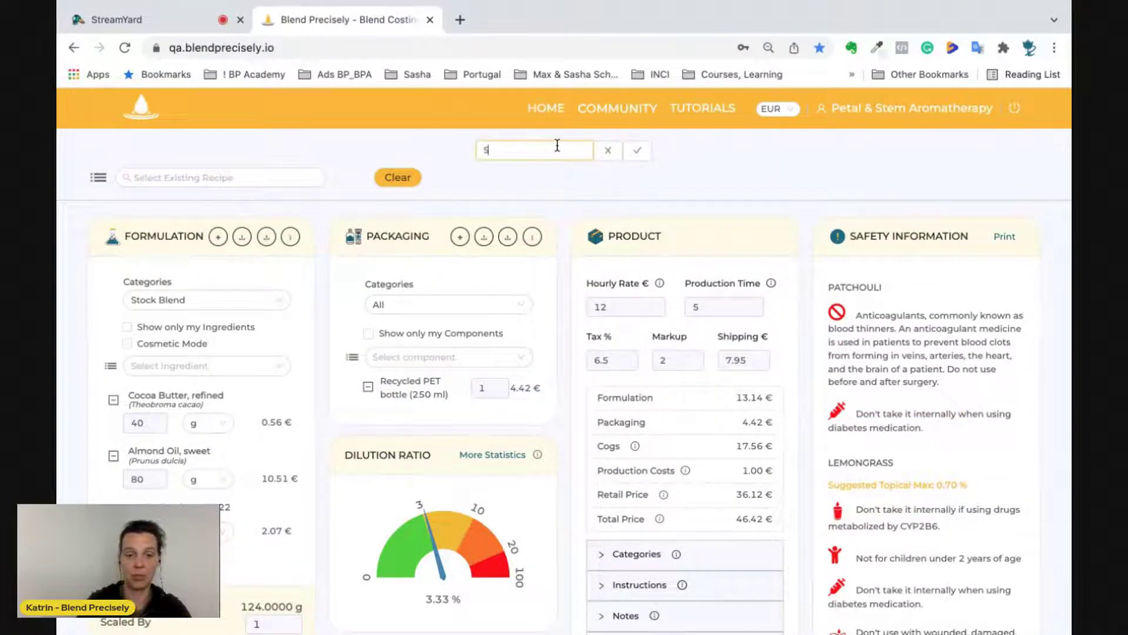
type("tock Blend")
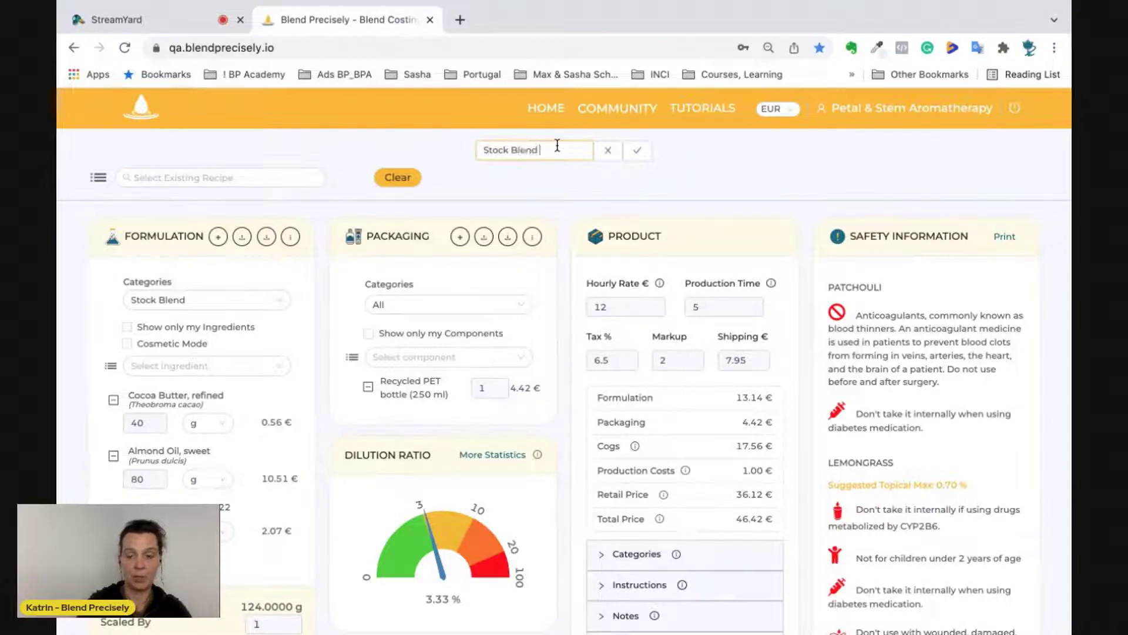
type(" Product Web 2022")
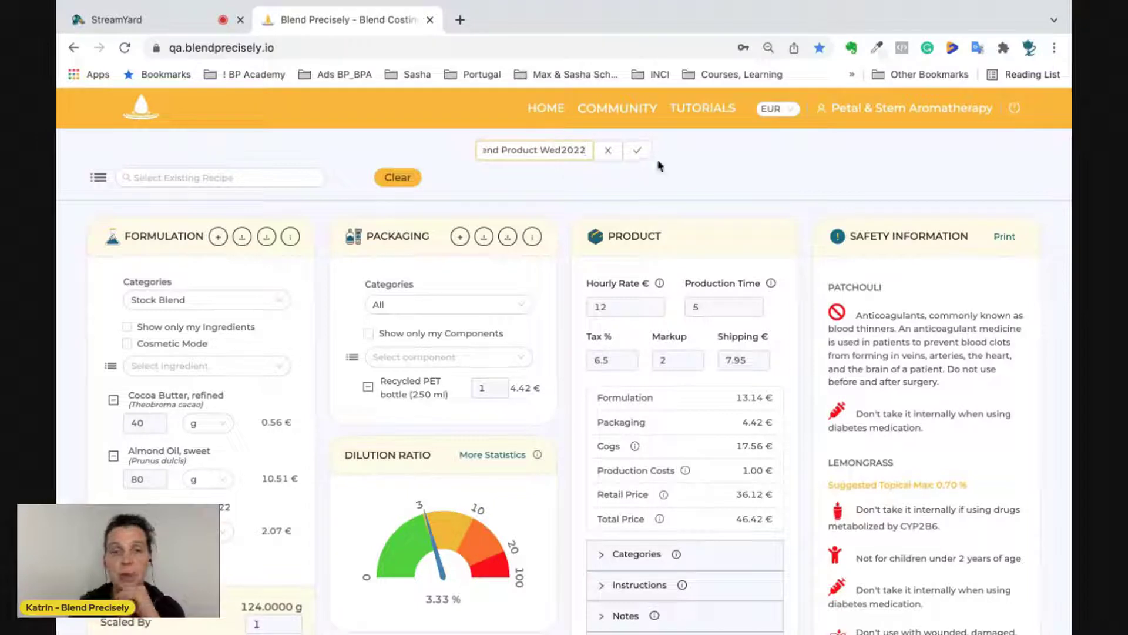
left_click(637, 149)
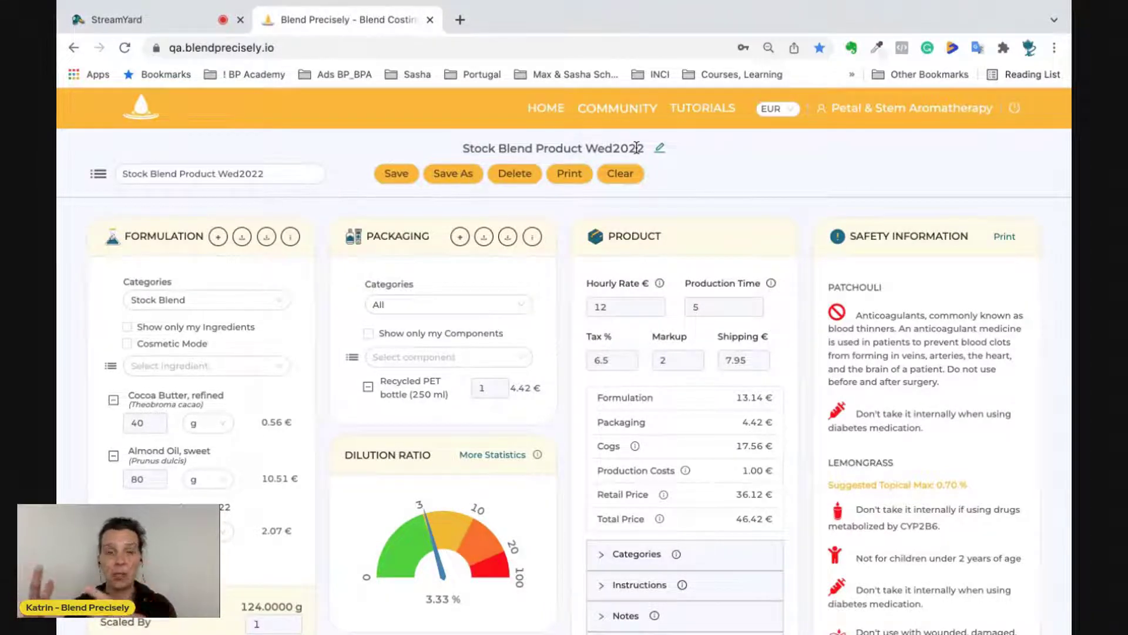
left_click(620, 173)
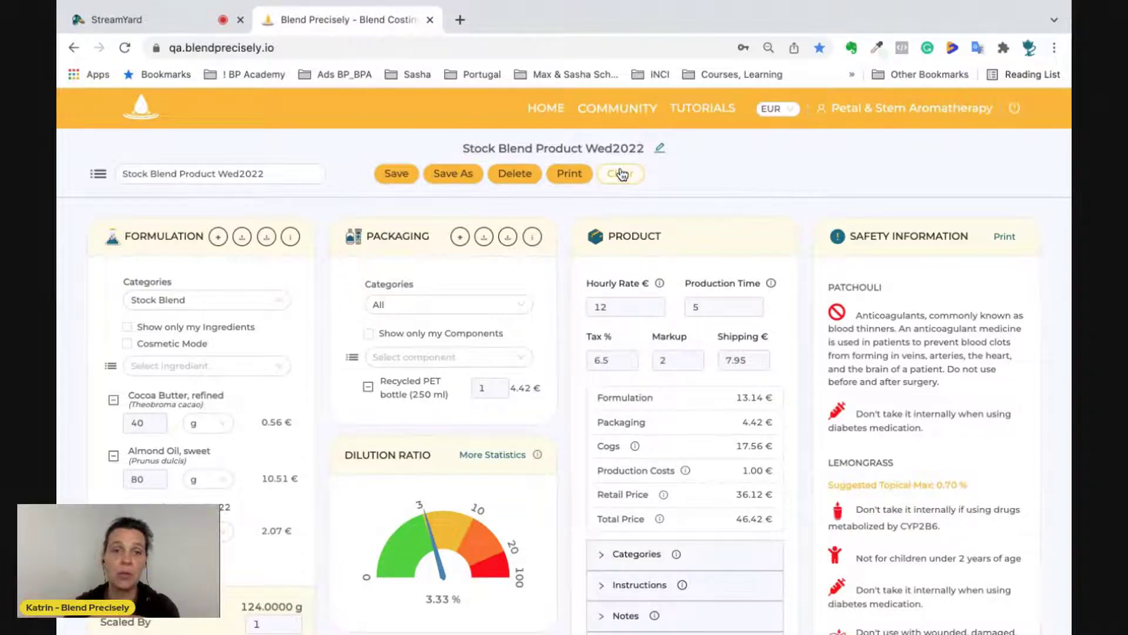
Search the saved recipes for "stock", mark Stock Blend Wed2022 and close the recipe list without deleting it
left_click(98, 174)
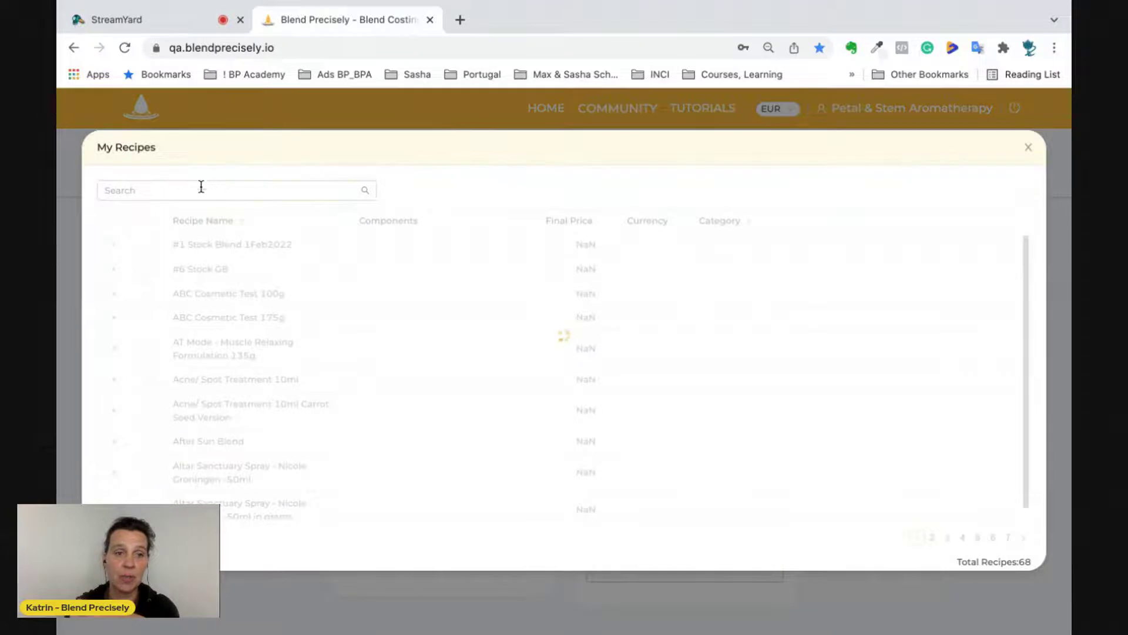
left_click(191, 196)
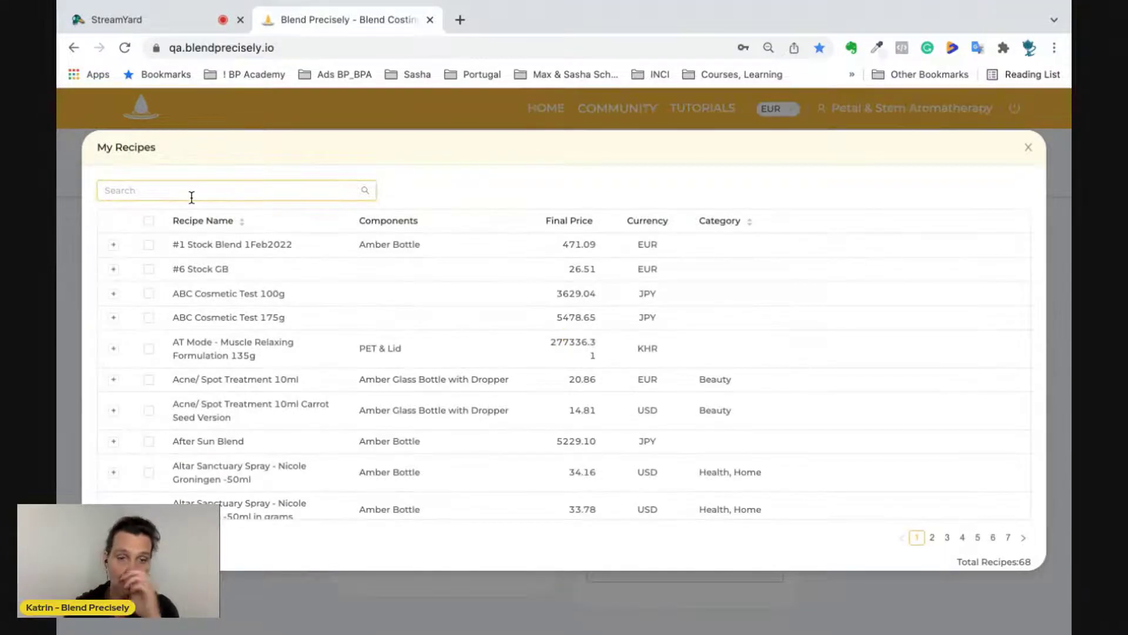
type("stock")
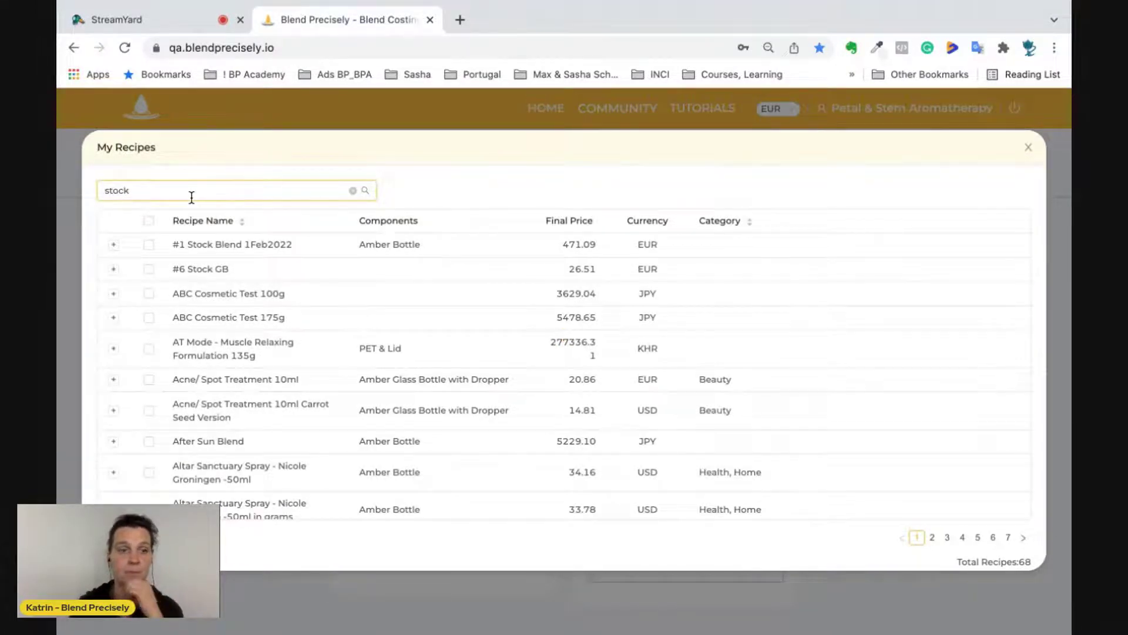
key("Return")
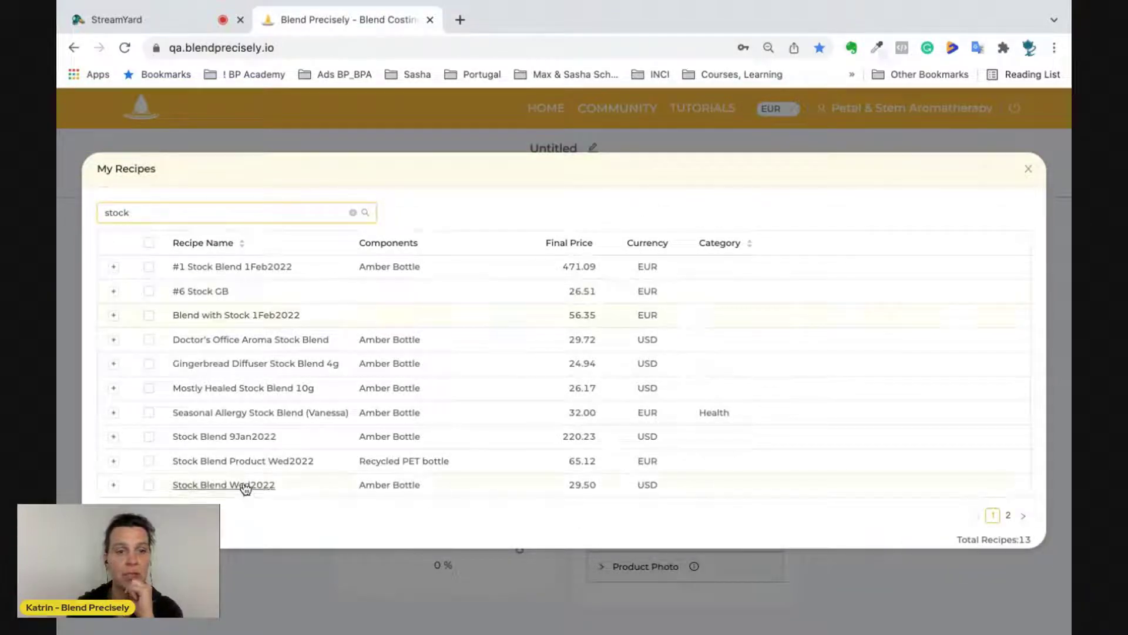
left_click(149, 485)
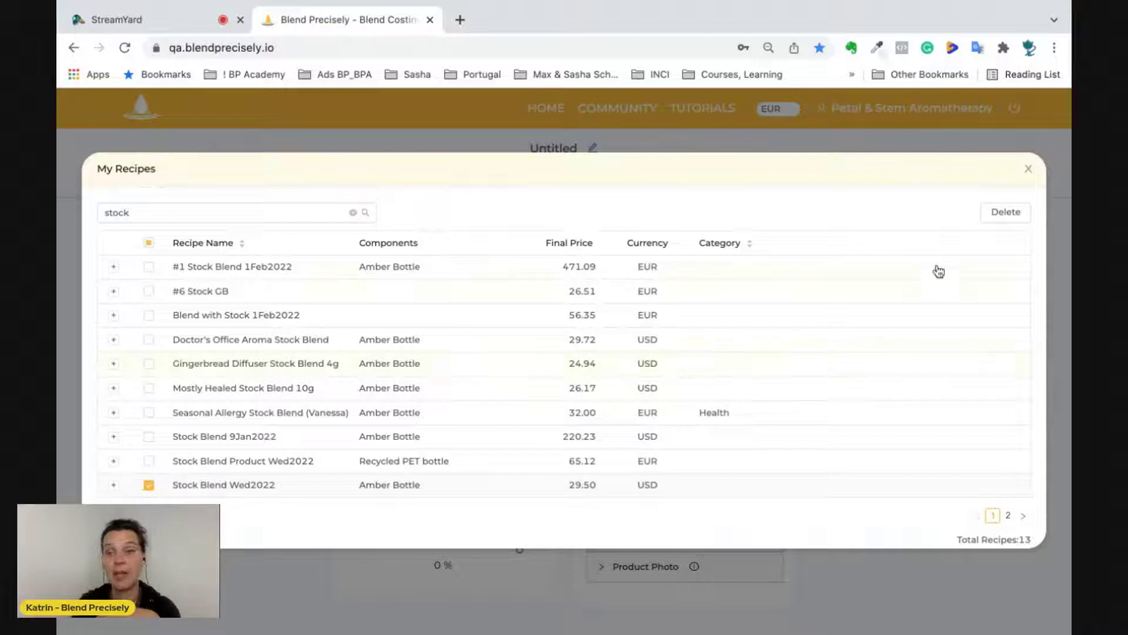
left_click(1028, 170)
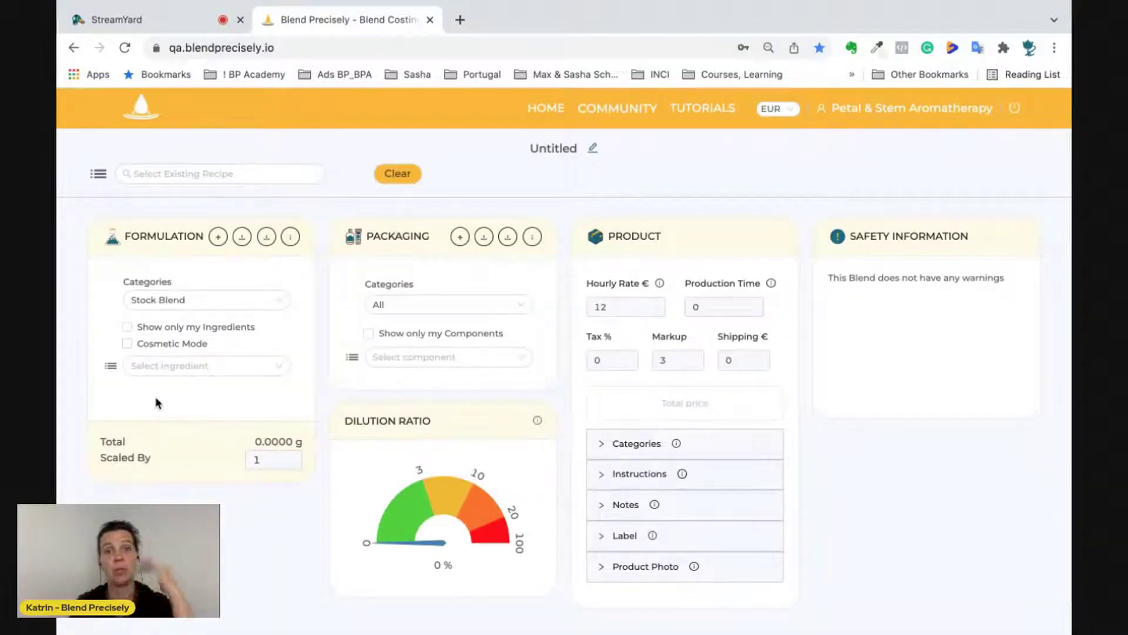
Set the price of Stock Blend Wed2022 to 15 in the Stock Blend ingredient list and save the list
left_click(108, 368)
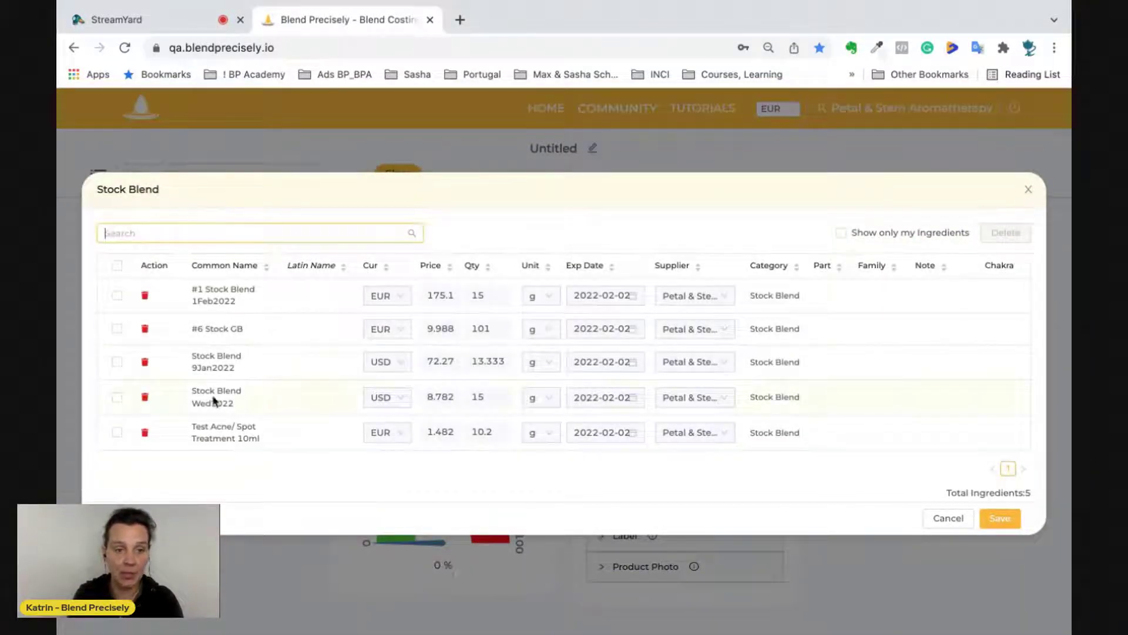
left_click(501, 397)
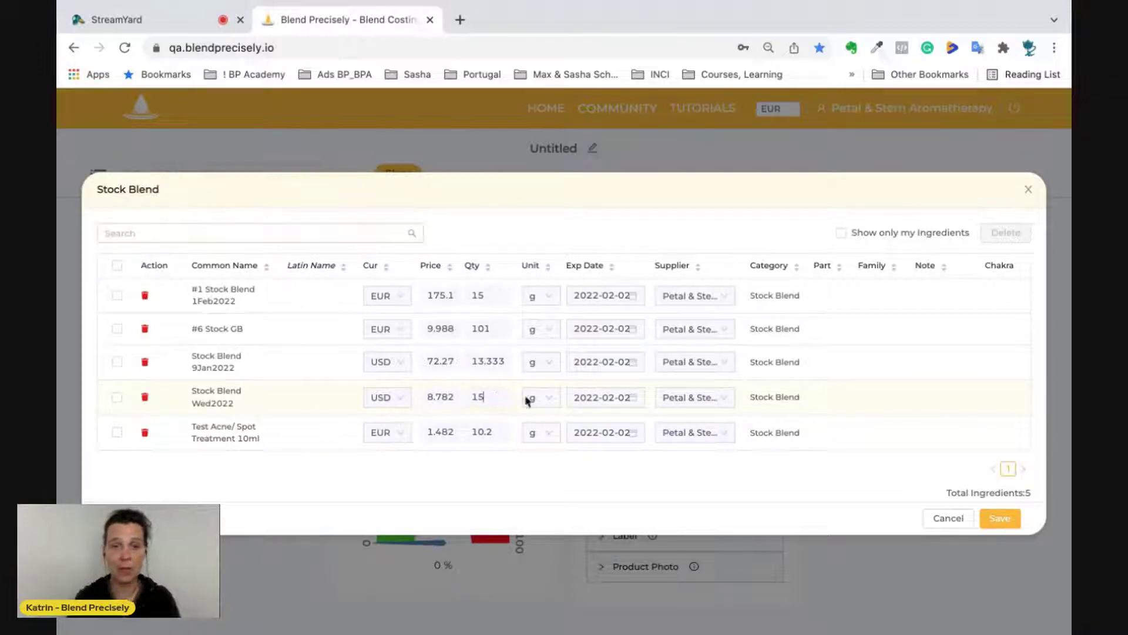
left_click(457, 398)
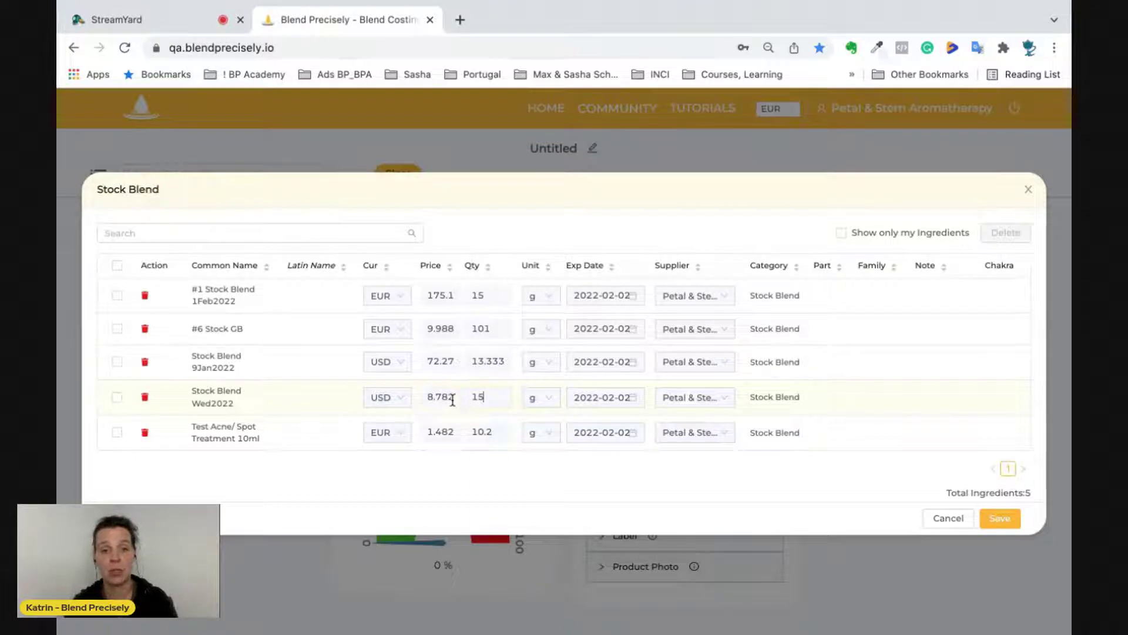
key("Right")
key("Right")
key("Right")
key("Right")
key("Right")
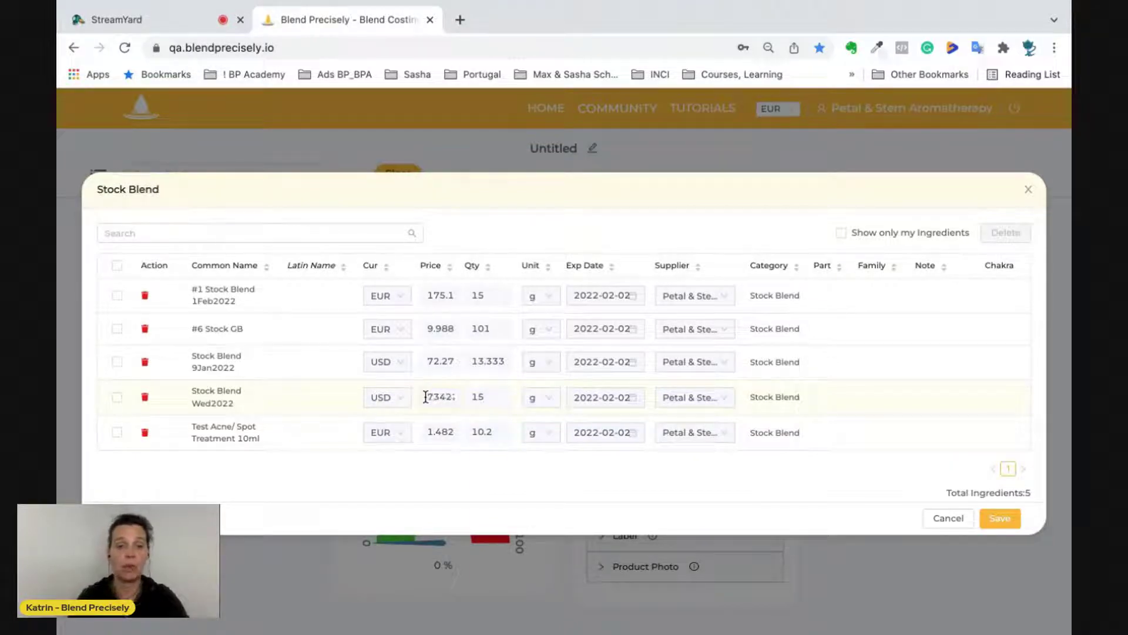
double_click(425, 397)
type("15")
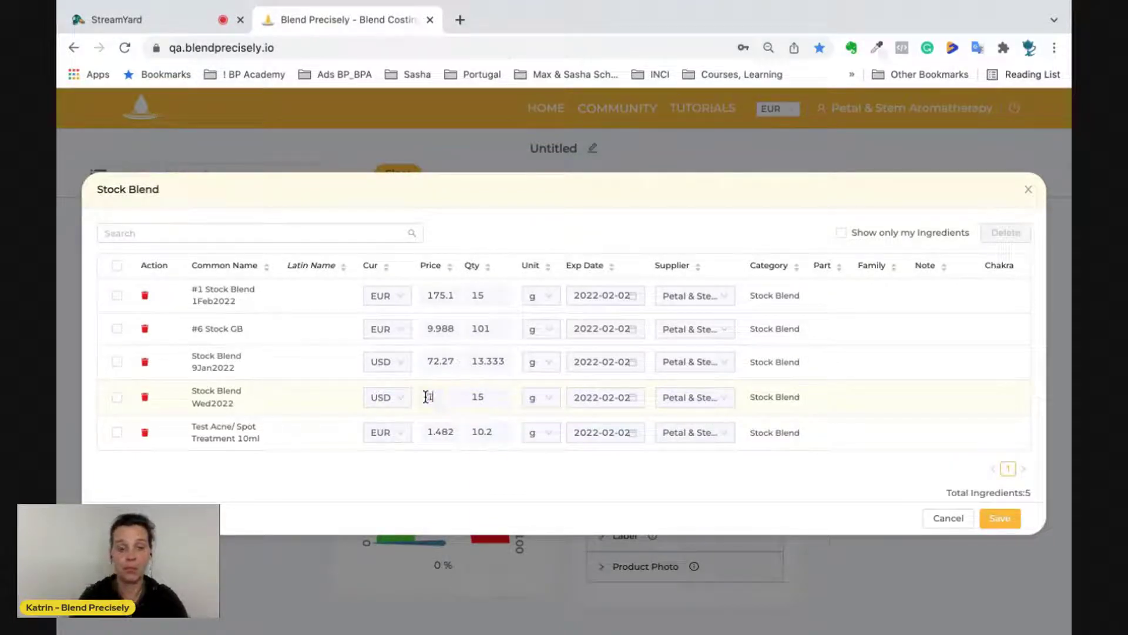
left_click(471, 486)
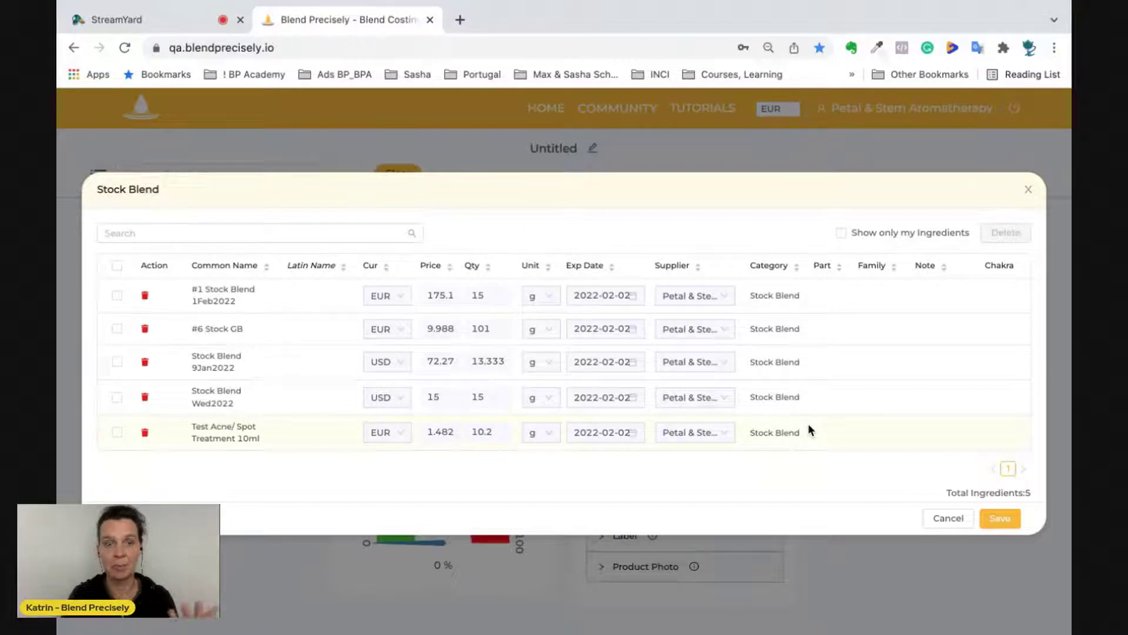
left_click(1003, 518)
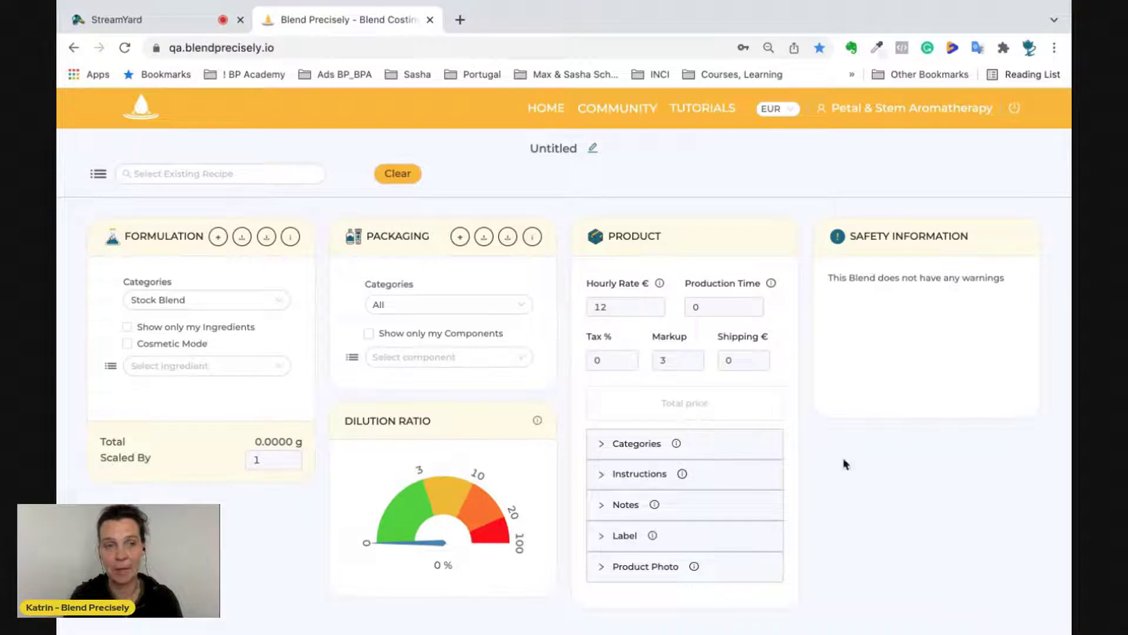
Switch to the StreamYard studio and stop sharing the screen in the live broadcast
left_click(158, 25)
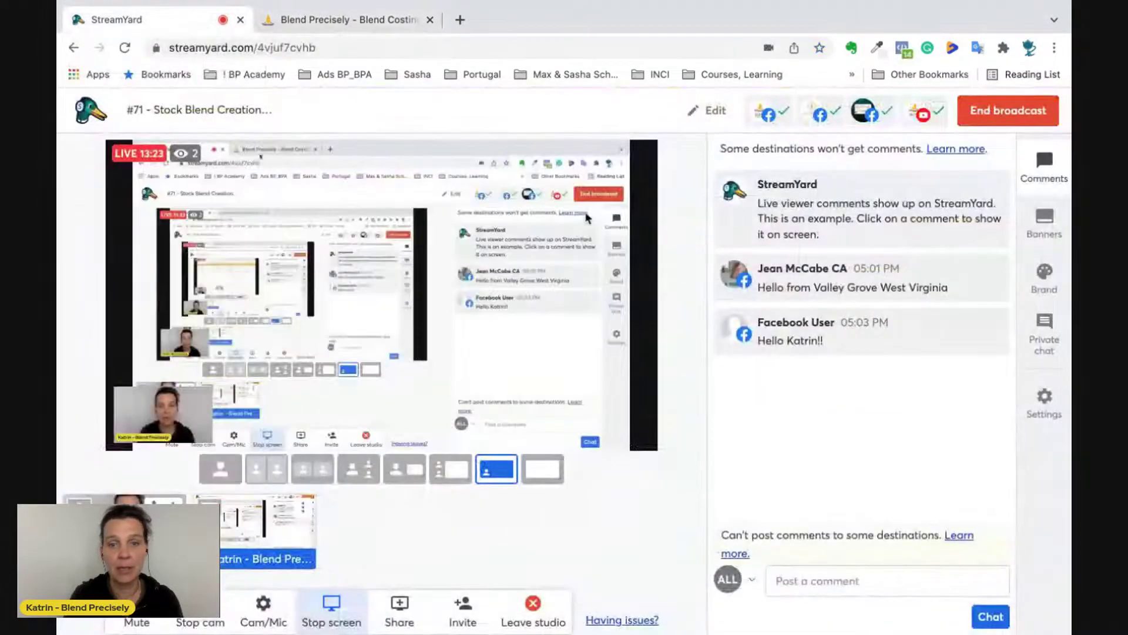
left_click(338, 616)
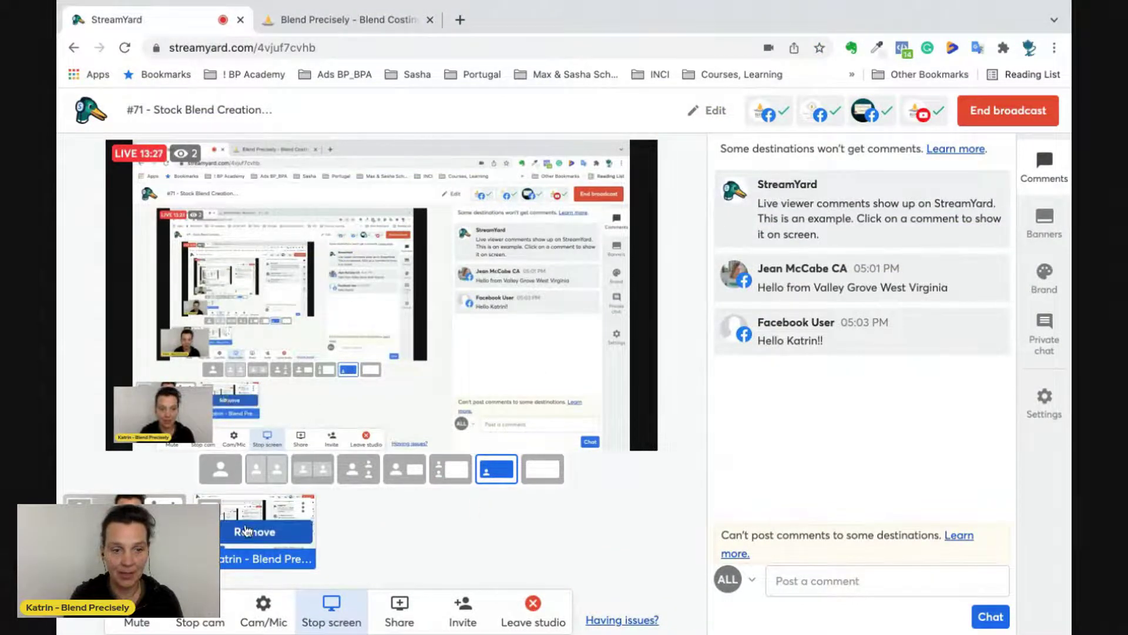